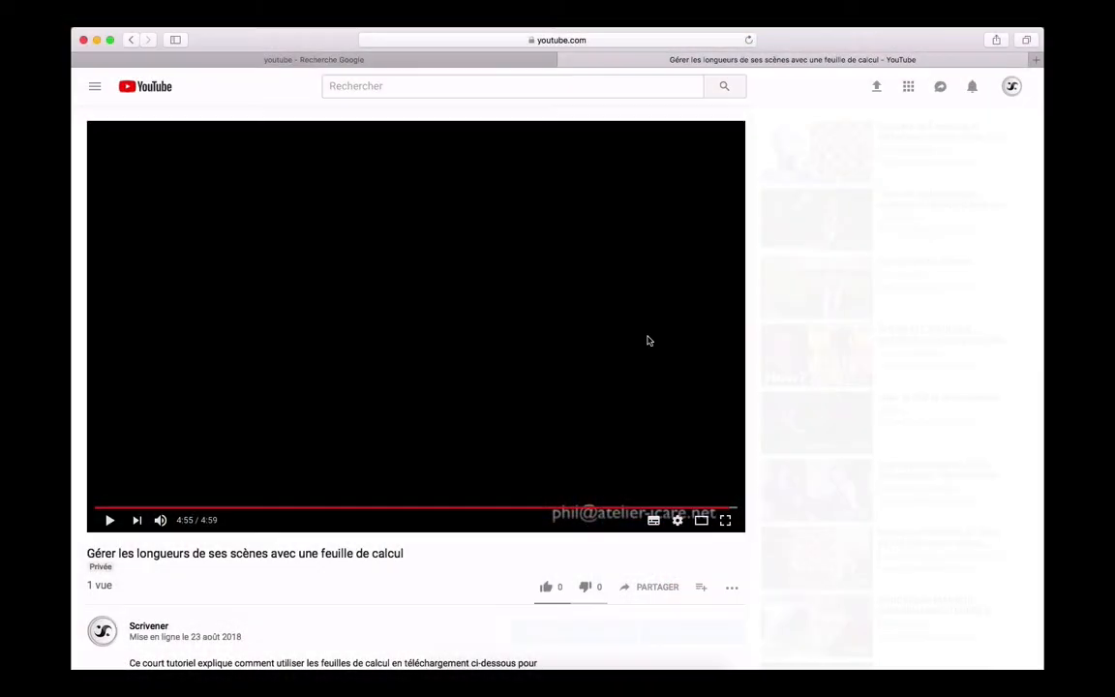
Step: Download the LibreOffice Calc template Scenier.ots through the link in the YouTube video's full description
scroll(605, 366, "down", 3)
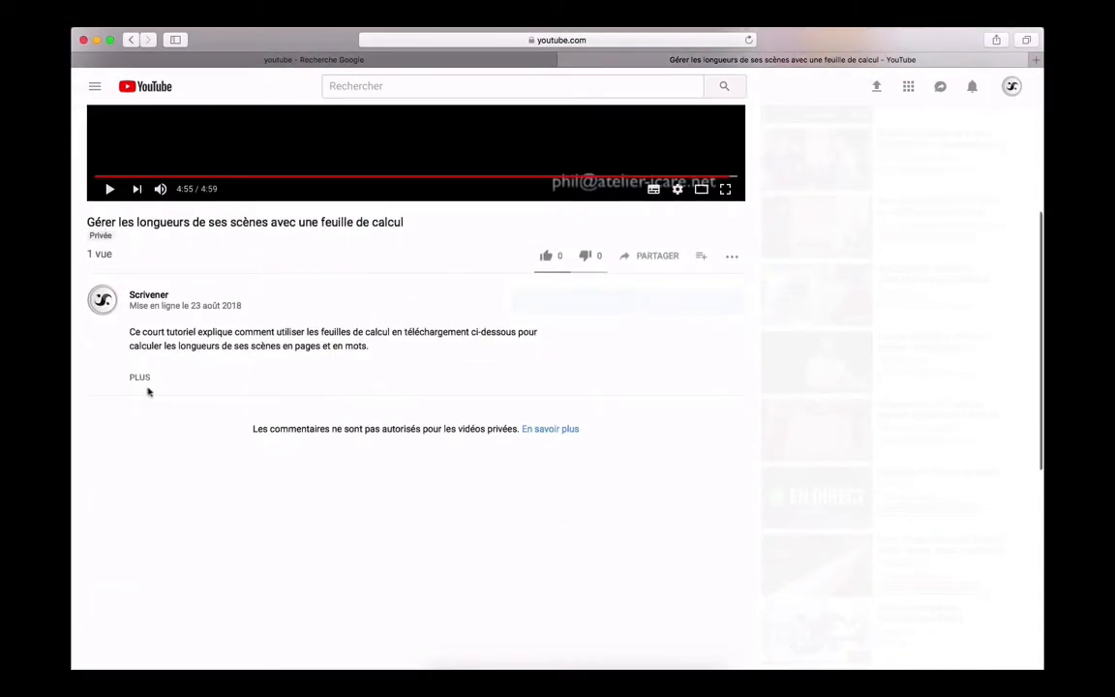
left_click(140, 377)
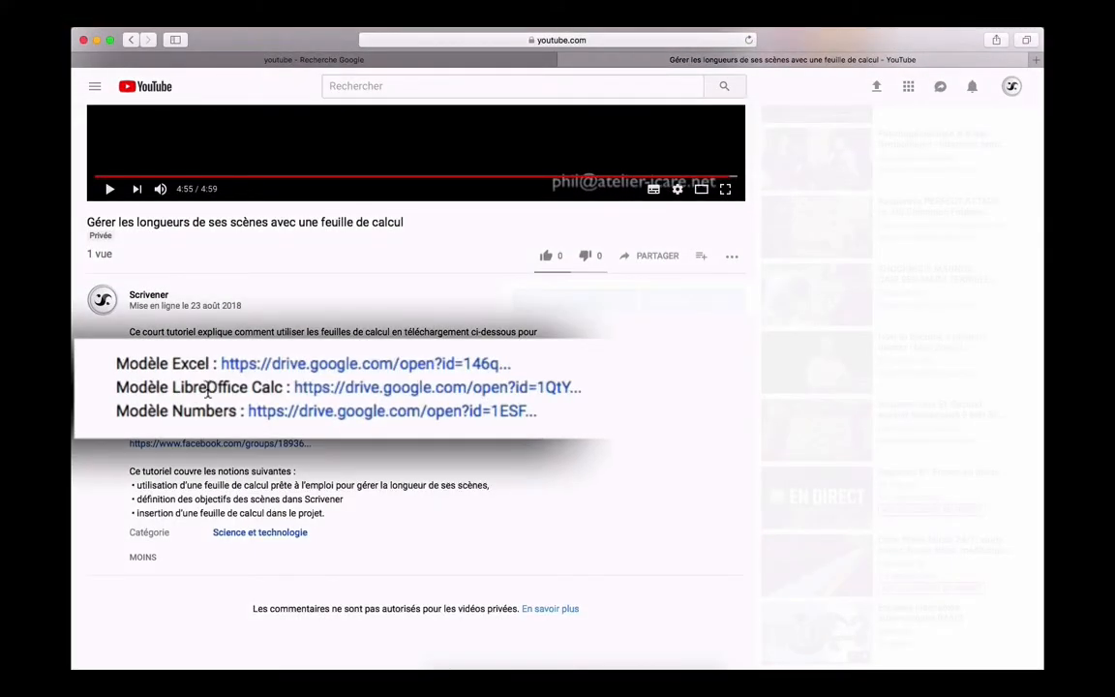
left_click(313, 391)
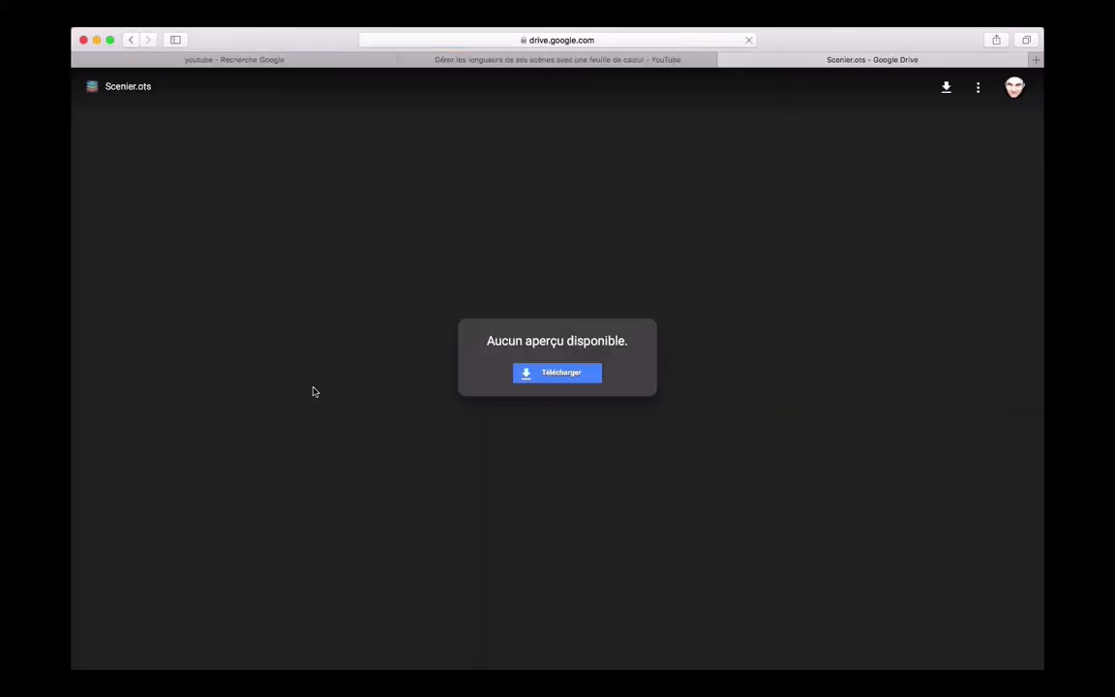
left_click(557, 376)
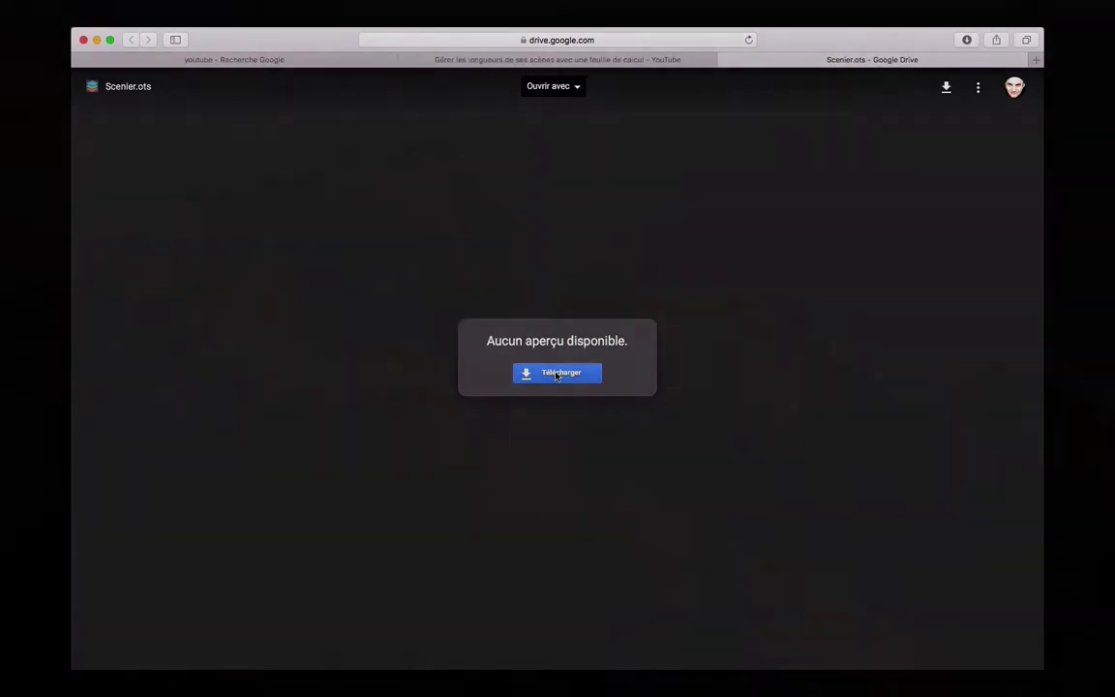
Step: Switch to Finder and open Scenier.ots from the Téléchargements folder in LibreOffice
key("super+n")
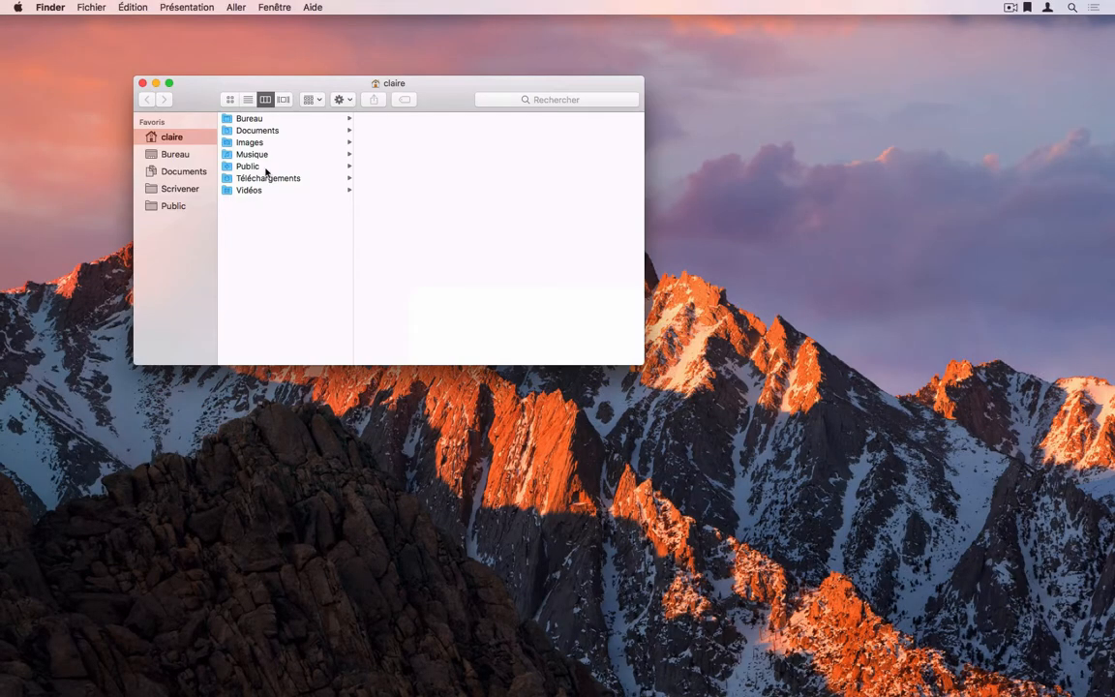
left_click(265, 178)
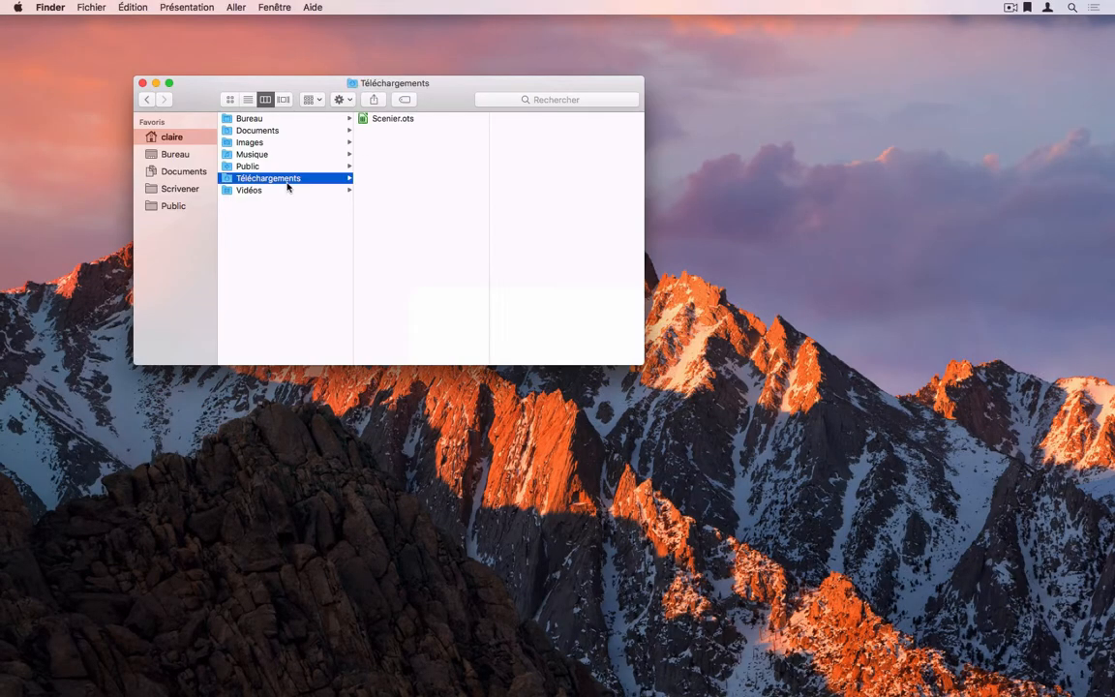
double_click(361, 118)
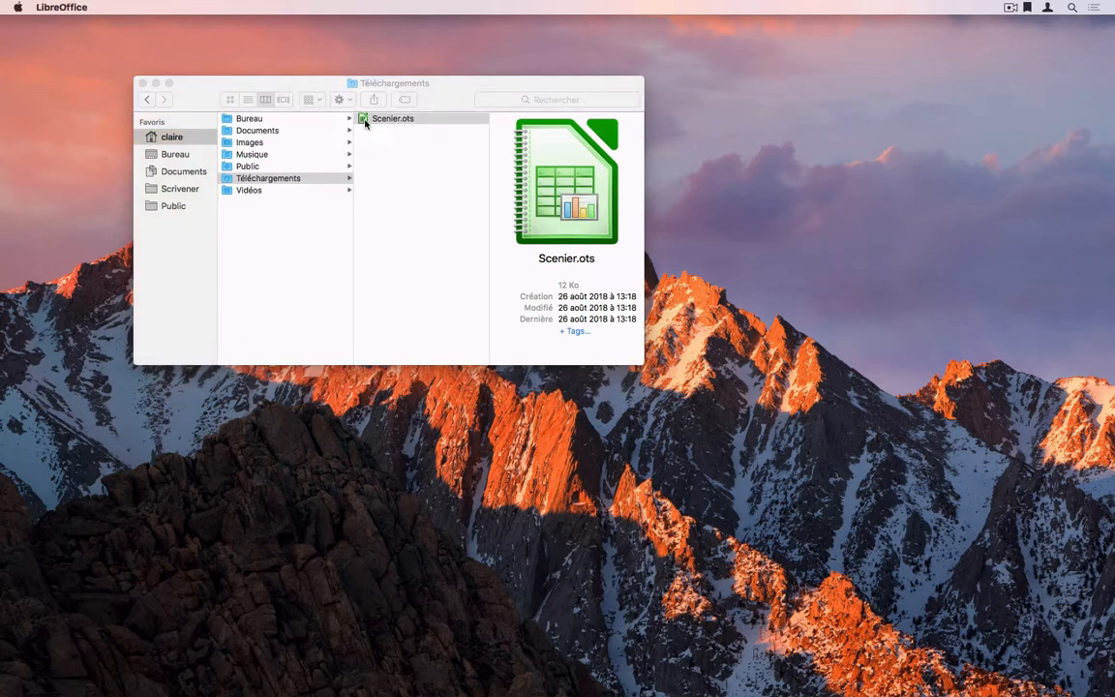
Step: Save the spreadsheet as VilleASang.ods in the Ville-a-sang folder under Documents
key("super+s")
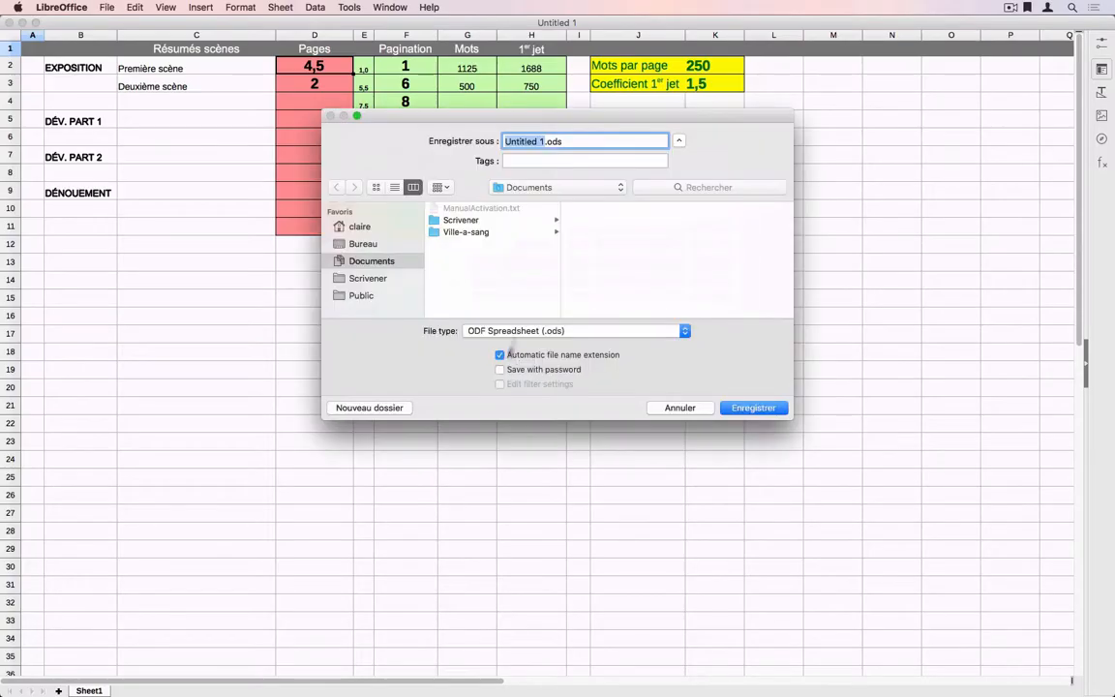
left_click(465, 232)
type("VilleASang")
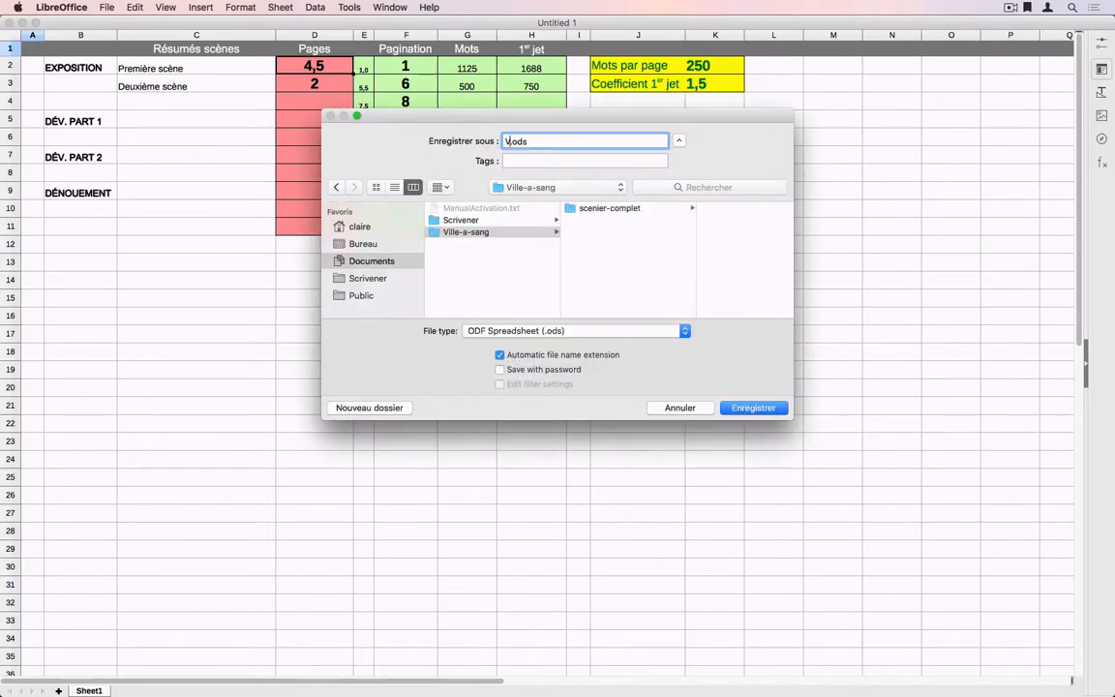
key("Return")
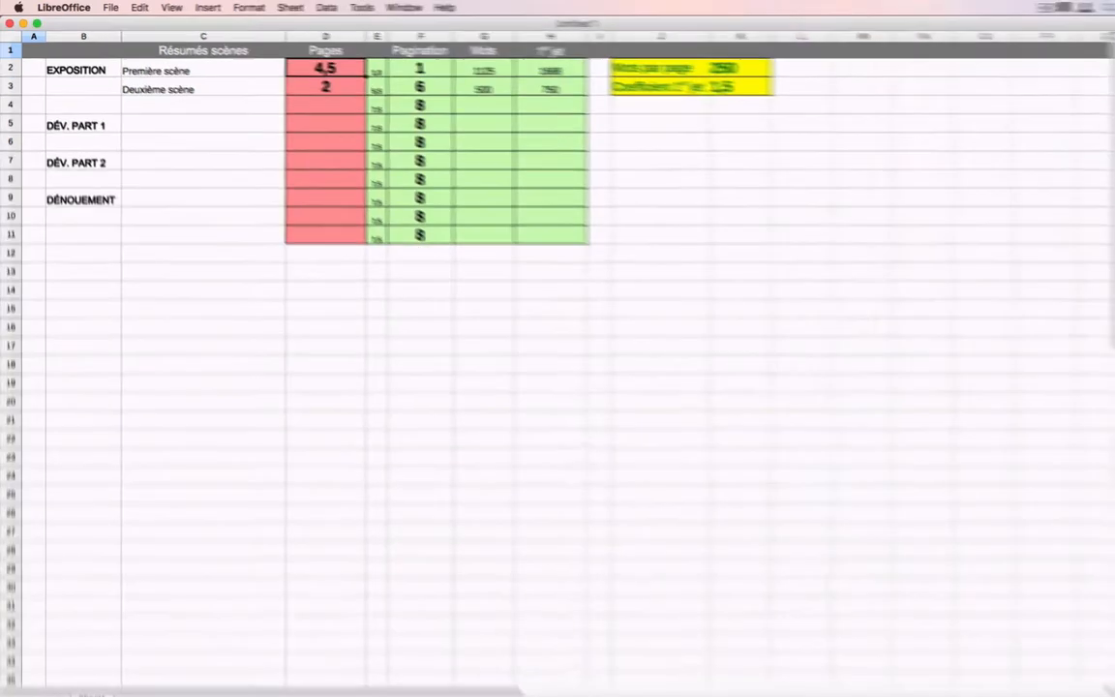
Step: Enter the first two scene summaries in C2:C3: "Mathias arrive en ville (gare)" and "Mathias se rend à l'hôtel en taxi"
type("Mathias arrive en ville (gare)")
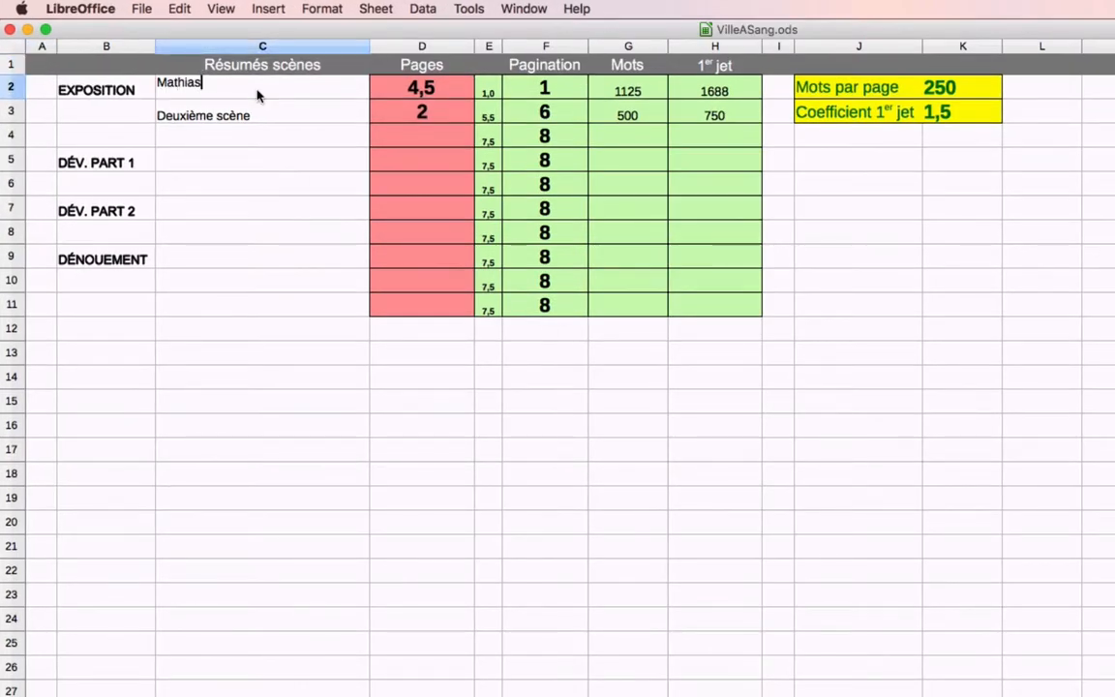
key("Return")
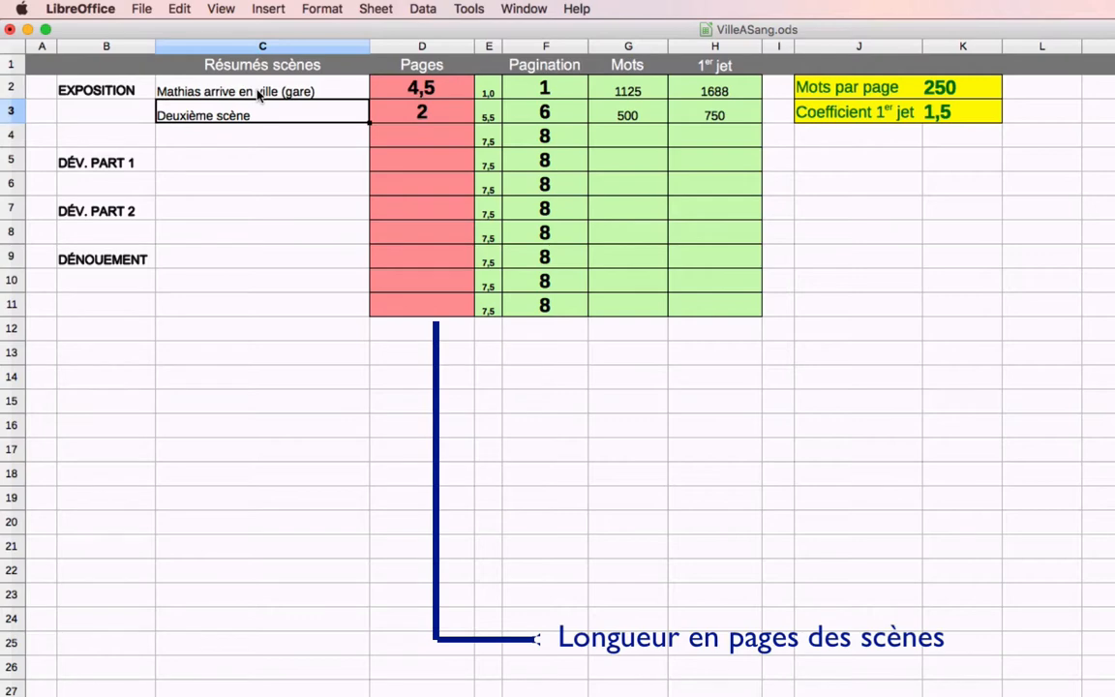
type("Mathias se rend à l'hôtel en")
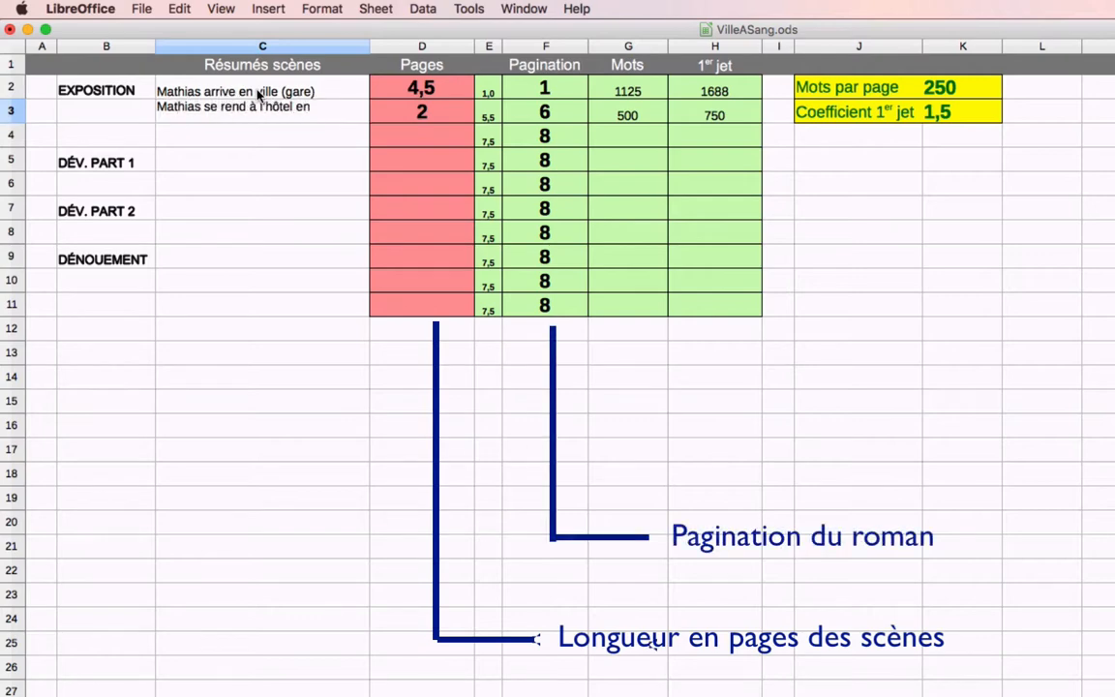
type(" taxk")
key("Return")
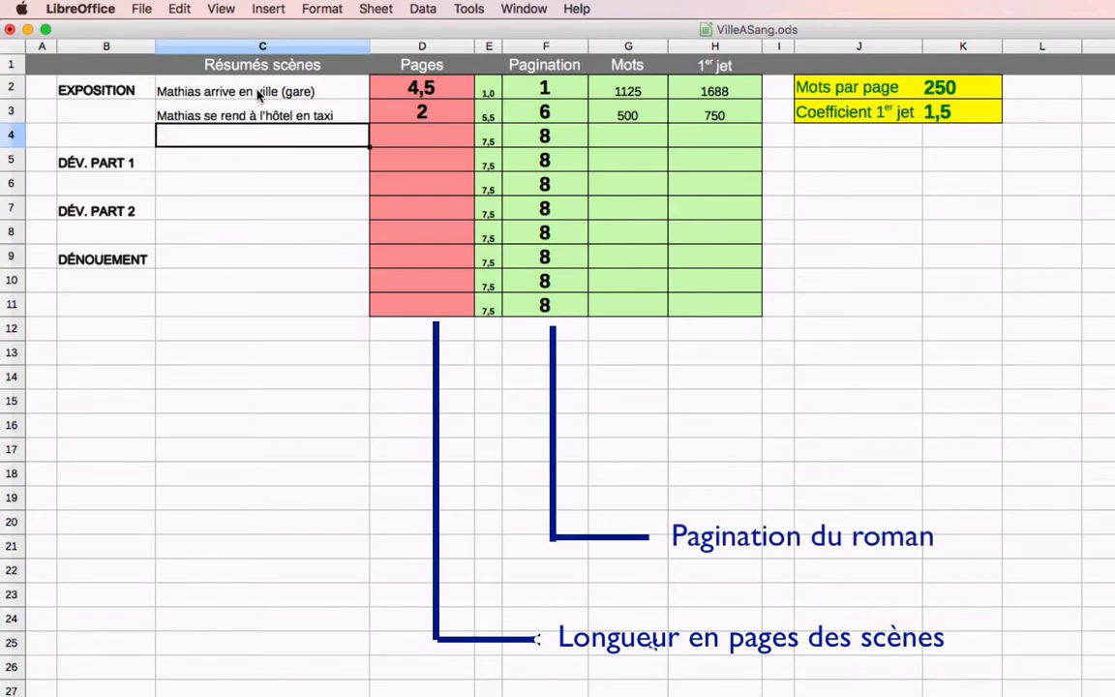
Step: Enter the scene summary "Hélène se fait agresser par un clochard" in C4 and widen column C to fit it
type("Hélène se fait agresser par un clochard")
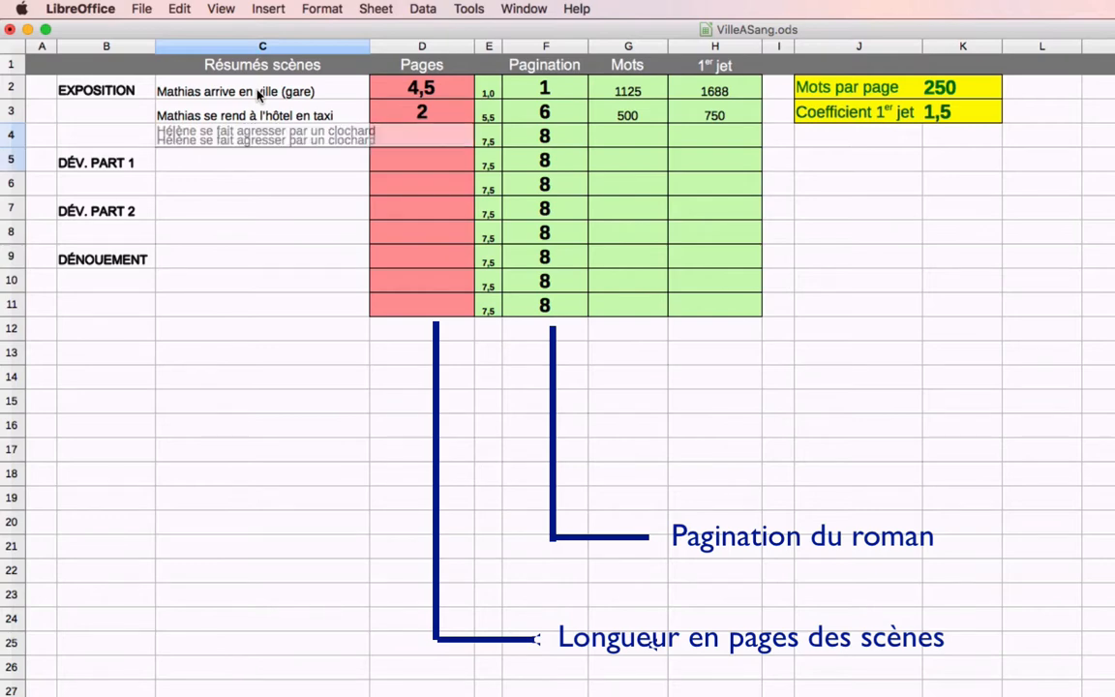
key("Return")
left_click_drag(369, 45, 407, 46)
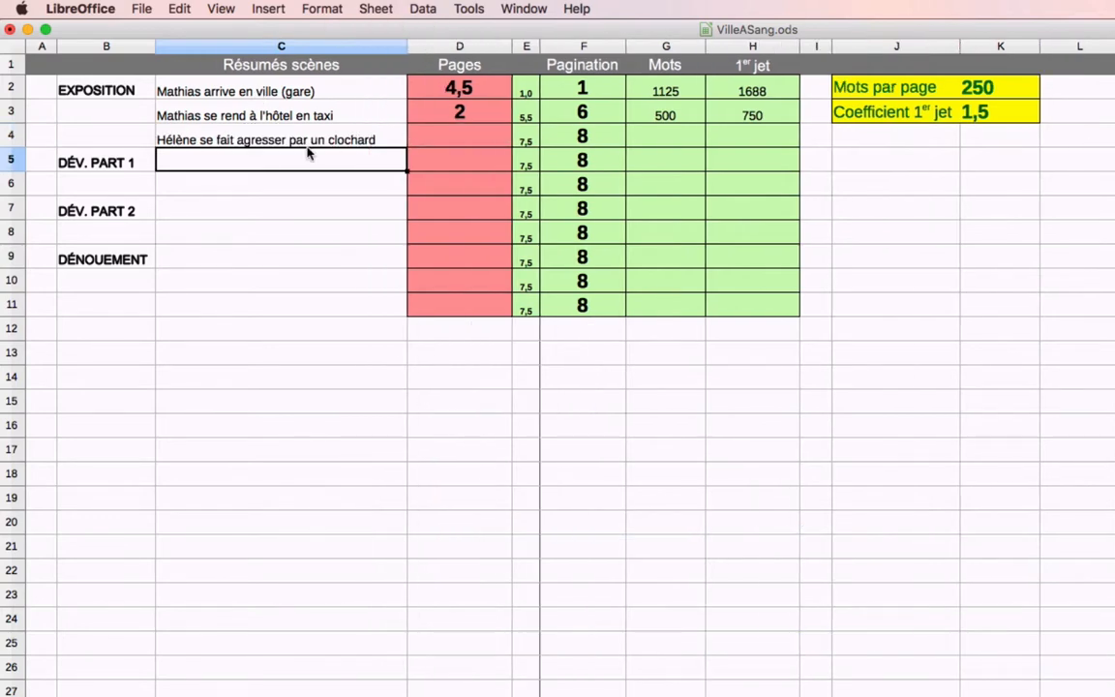
Step: Fill C5:C9: "Mathias s'arrête chez ses parents", "Mathias retrouve le maire", "Réunion au QG du maire", "L'annonce des élections", "Le maire confie la mission à Mathias"
type("Mathias s'arrête chez ses parents")
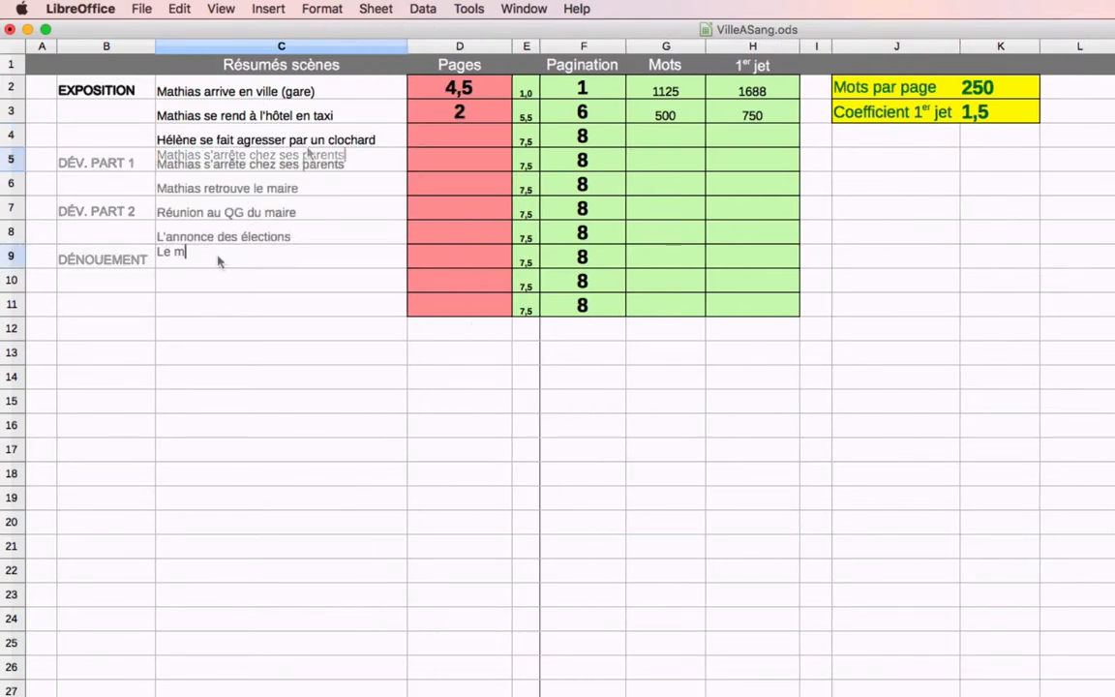
type("aire confie la mission à Mathias")
Step: Enter the scene lengths in pages in D2:D9: 1; 1,5; 2; 1; 5; 3; 0,25; 6
left_click(465, 87)
type("1")
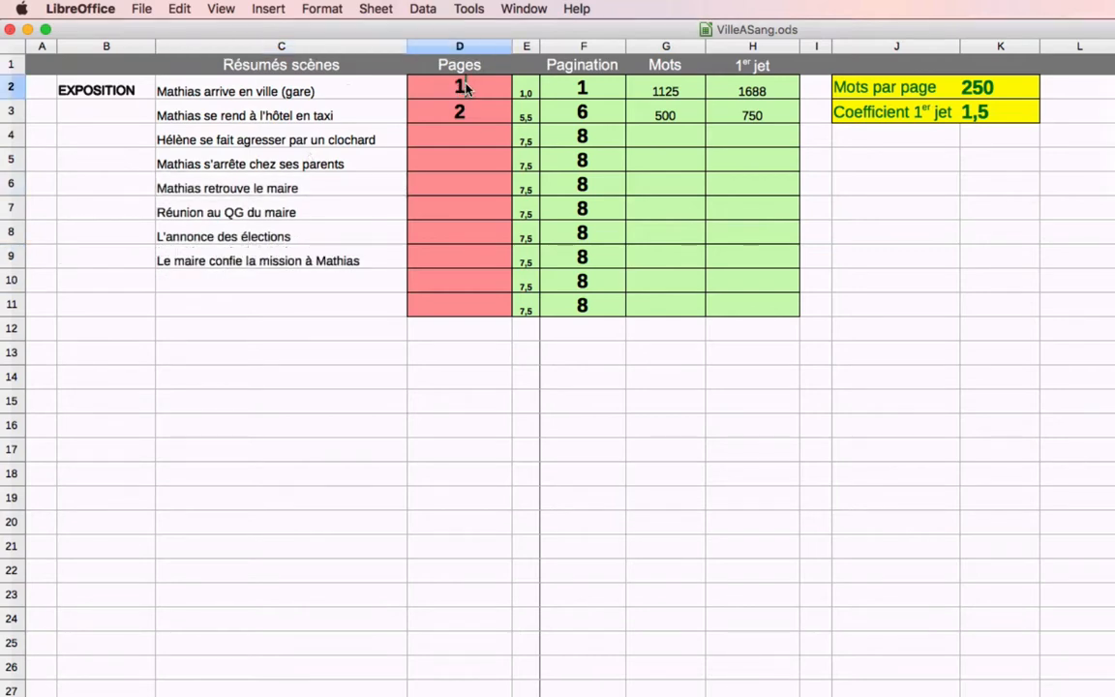
key("Return")
type("1,5")
key("Return")
type("2")
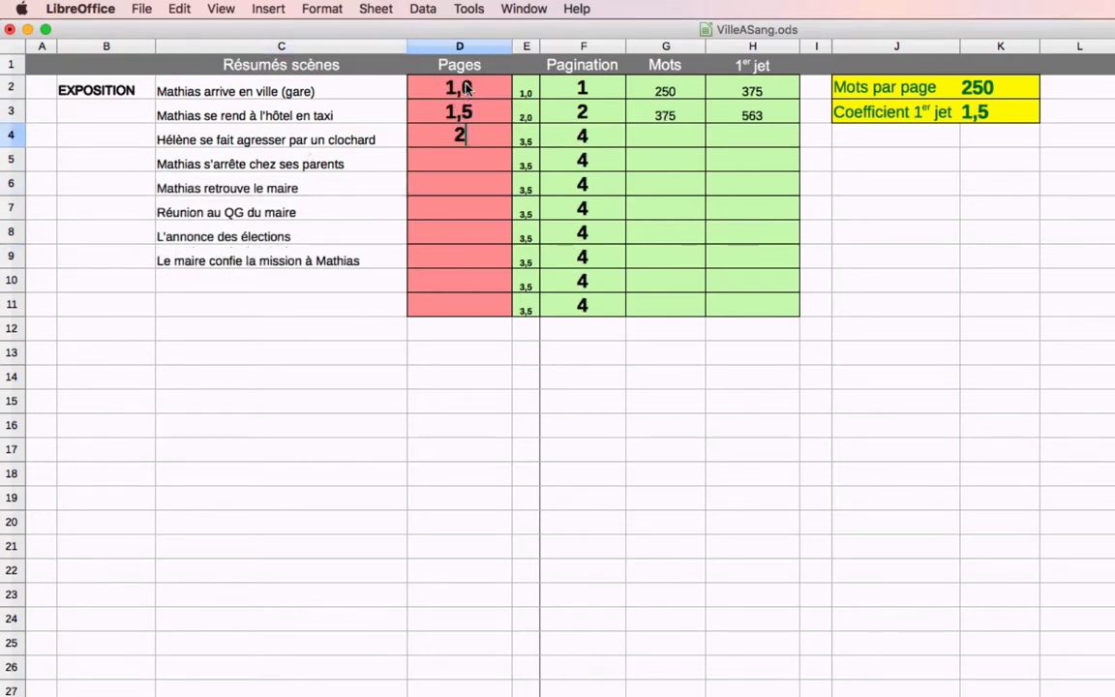
key("Return")
type("1 5")
key("Return")
type("3")
key("Return")
type("0,25")
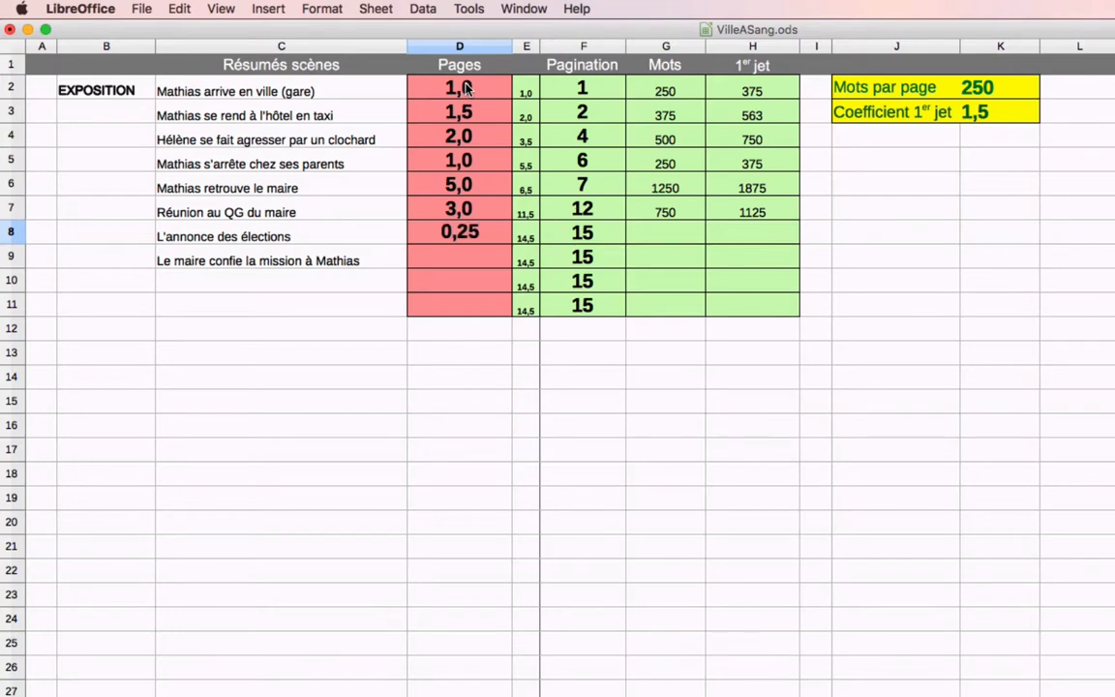
key("Return")
type("6")
key("Return")
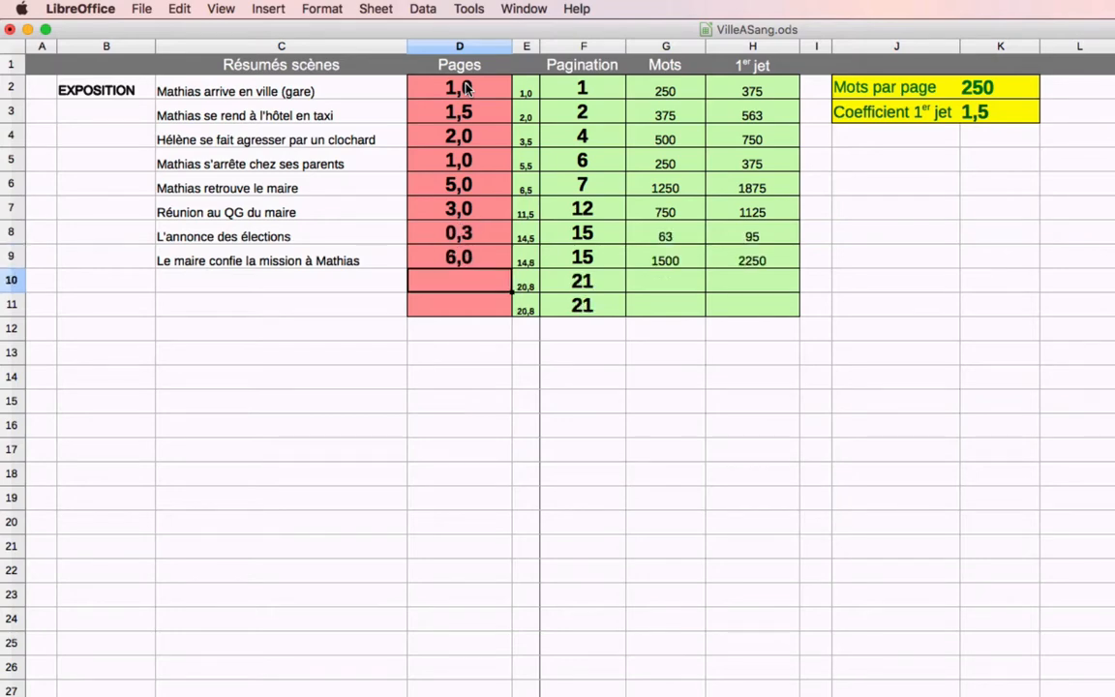
Step: Insert a row above row 6 for the scene "Mathias s'installe chez ses parents" with a length of 2 pages
right_click(12, 187)
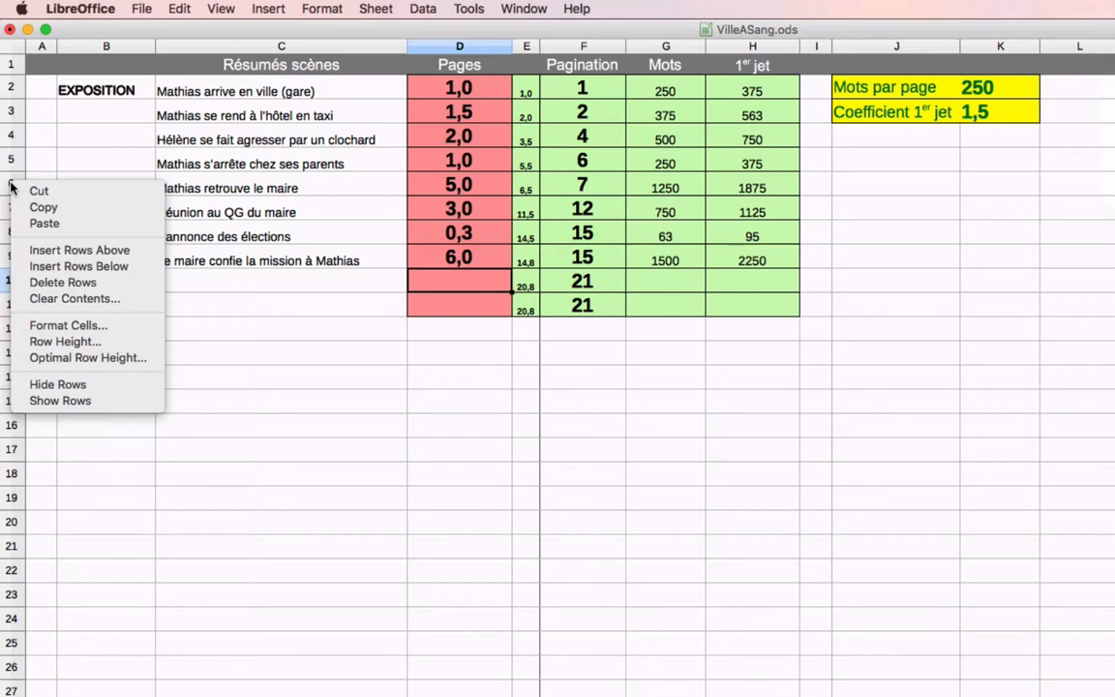
left_click(78, 250)
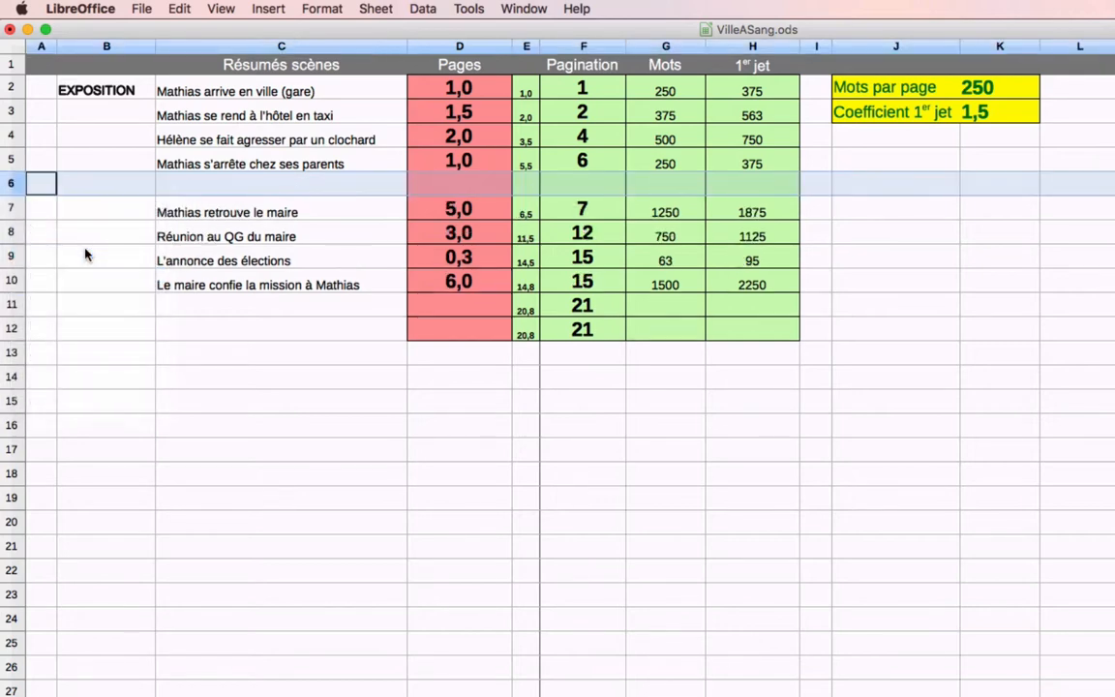
left_click(269, 187)
type("Mathias s'inst")
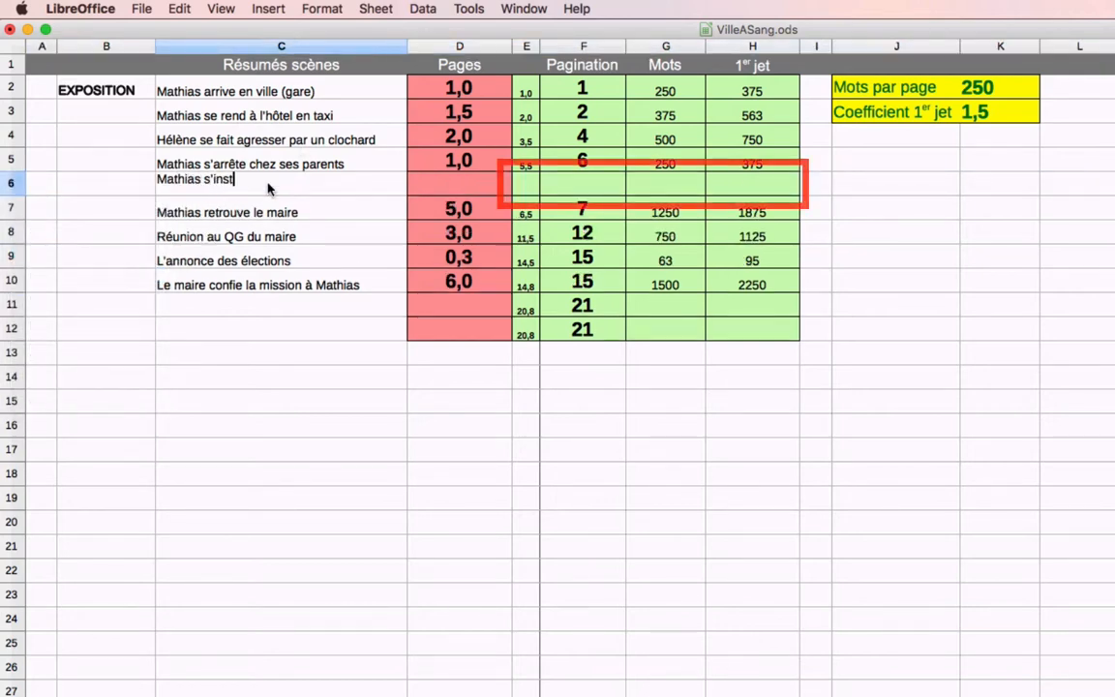
type("alle chez ses parents")
key("Tab")
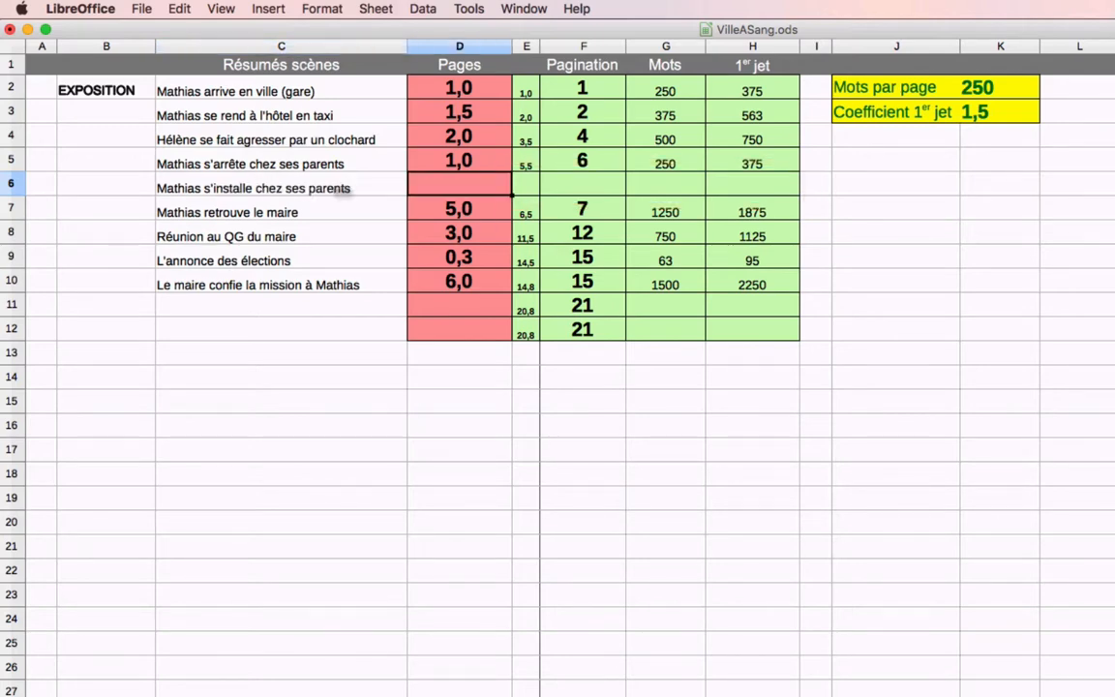
type("2")
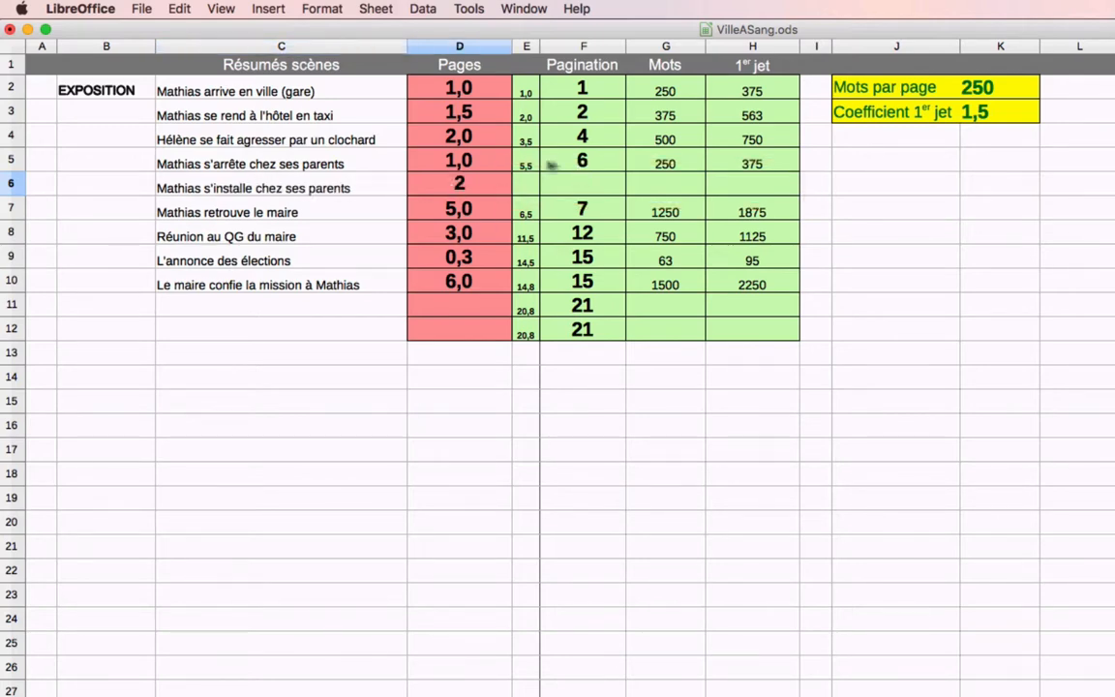
Step: Fill the pagination and word-count formulas from E5:H5 down through row 7
left_click_drag(520, 164, 762, 165)
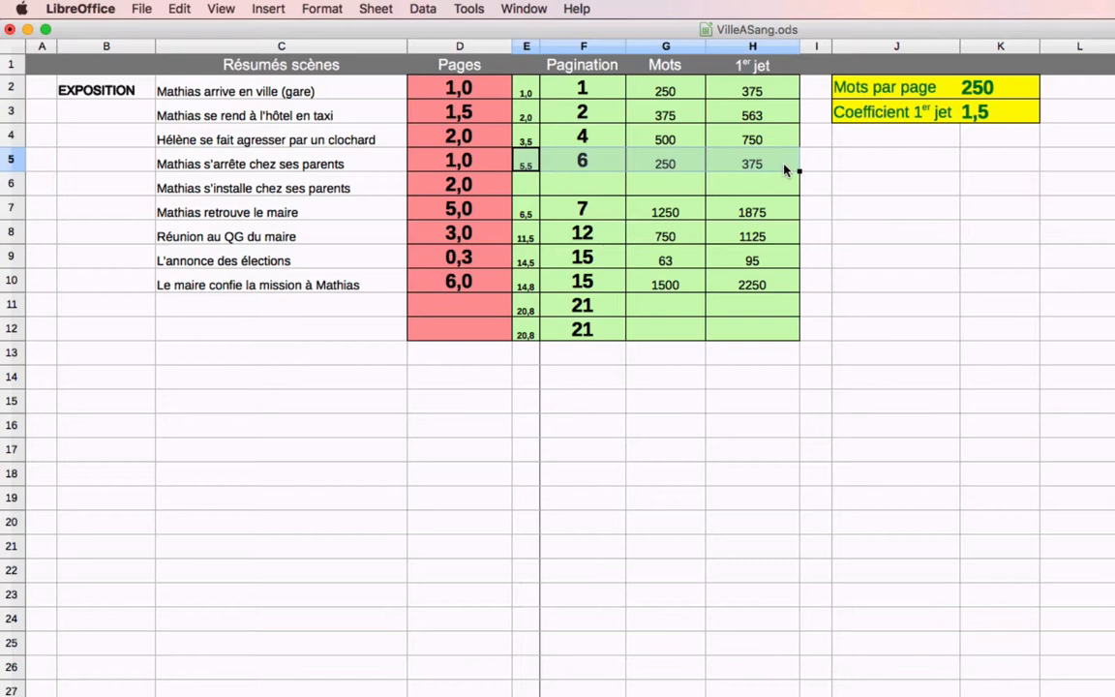
left_click_drag(800, 169, 803, 219)
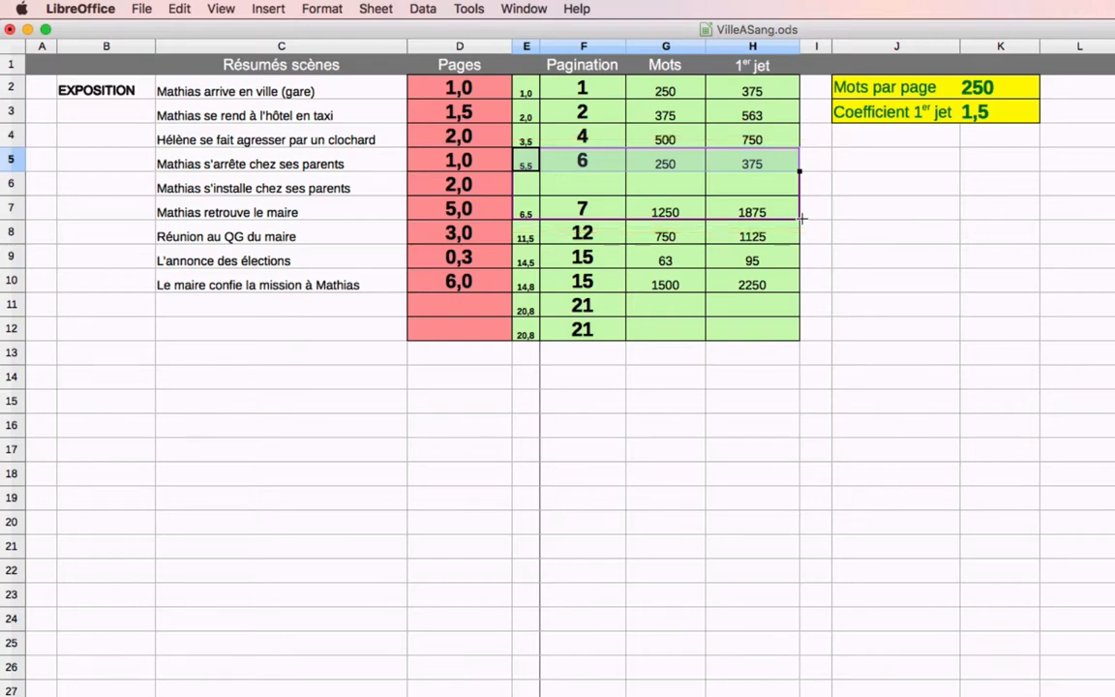
left_click_drag(803, 219, 802, 222)
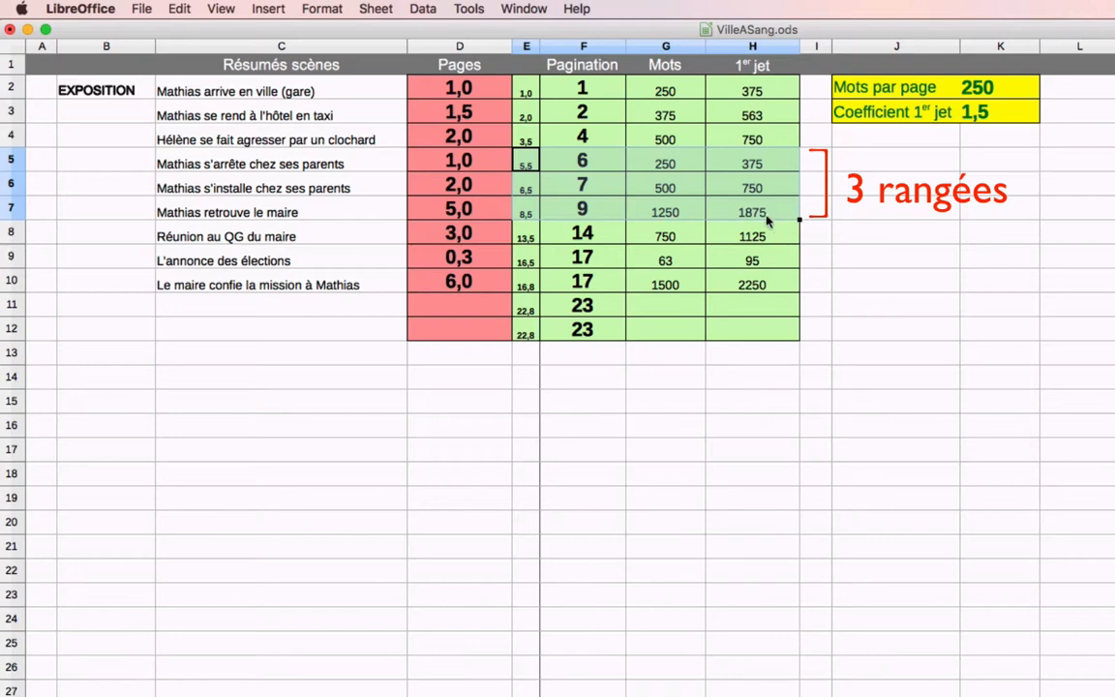
left_click(762, 215)
Step: Set the length of the scene "Mathias s'installe chez ses parents" in D6 to 1,5 pages
left_click(460, 184)
type("1,5")
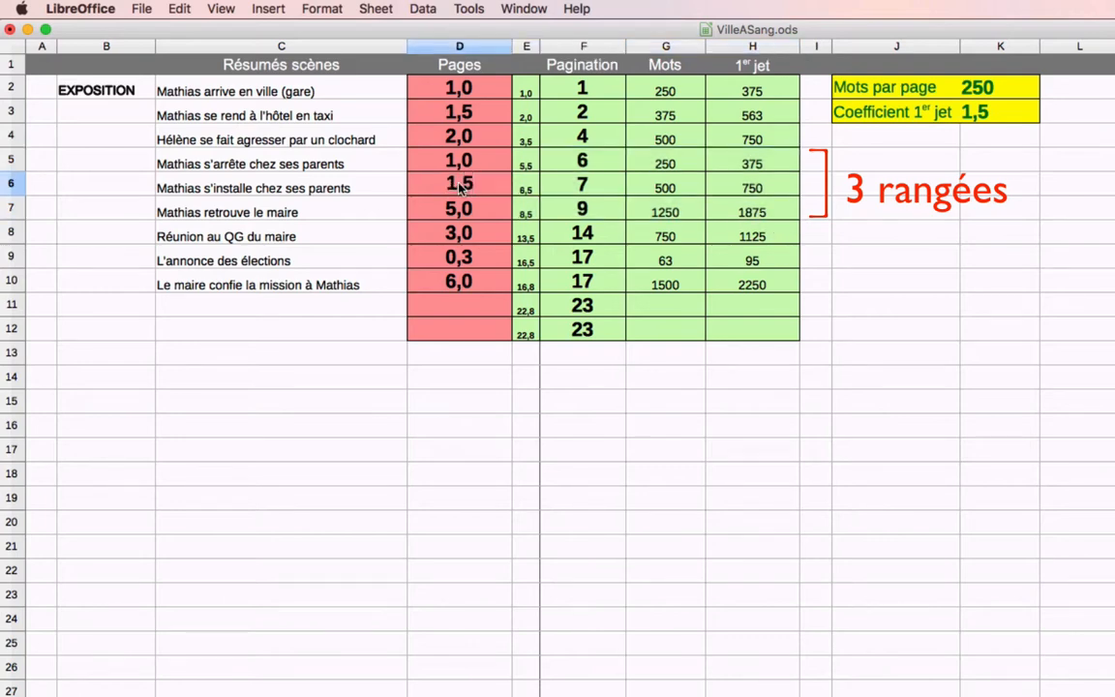
key("Return")
Step: Insert a row above row 8 for the scene "Une scène à supprimer" with a length of 4 pages
right_click(12, 232)
left_click(70, 290)
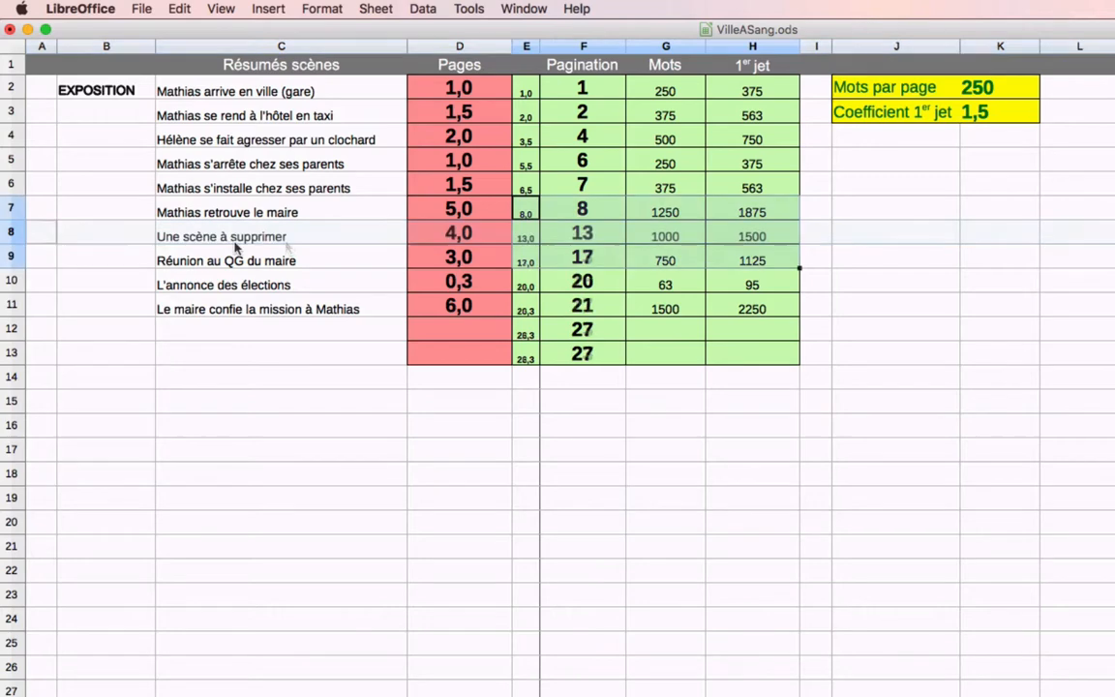
Step: Delete row 8 containing the scene "Une scène à supprimer"
left_click(350, 237)
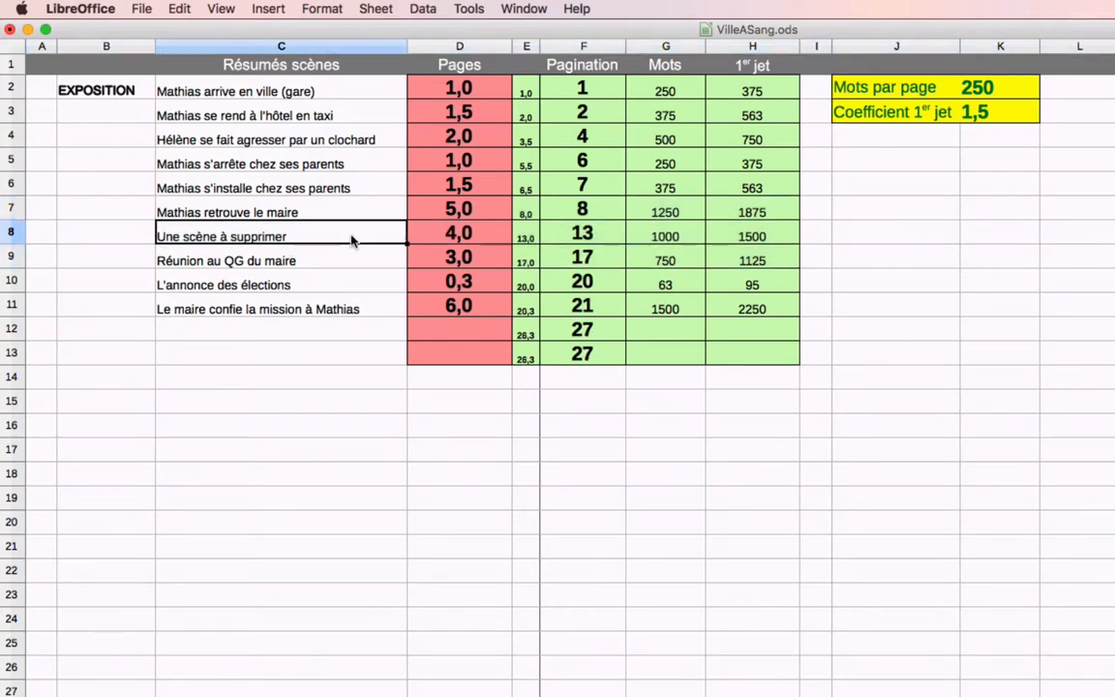
right_click(5, 232)
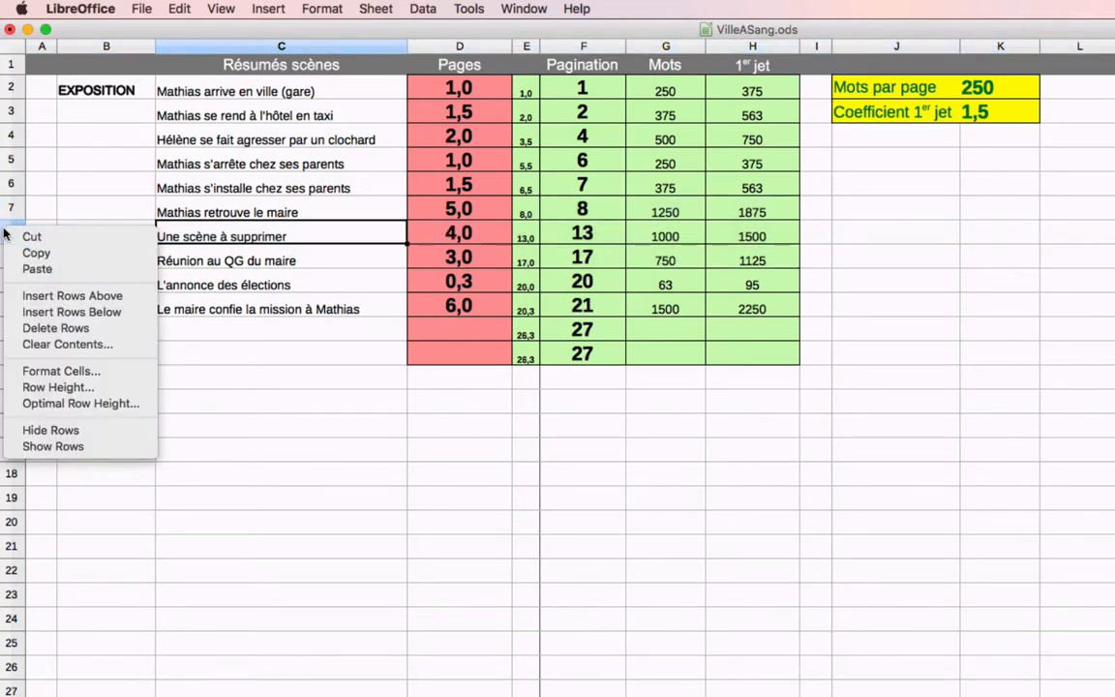
left_click(123, 329)
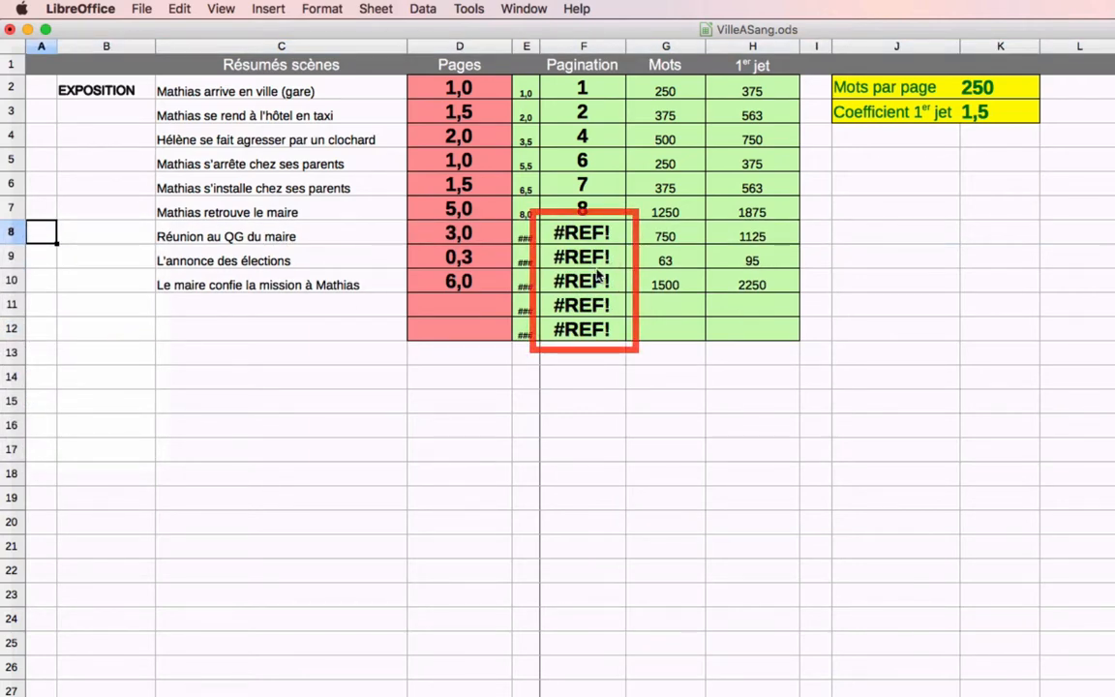
Step: Fill the pagination and word-count formulas from E7:H7 down into row 8 to replace the broken references
mouse_move(523, 212)
left_mouse_down()
mouse_move(742, 214)
mouse_move(816, 229)
left_mouse_up()
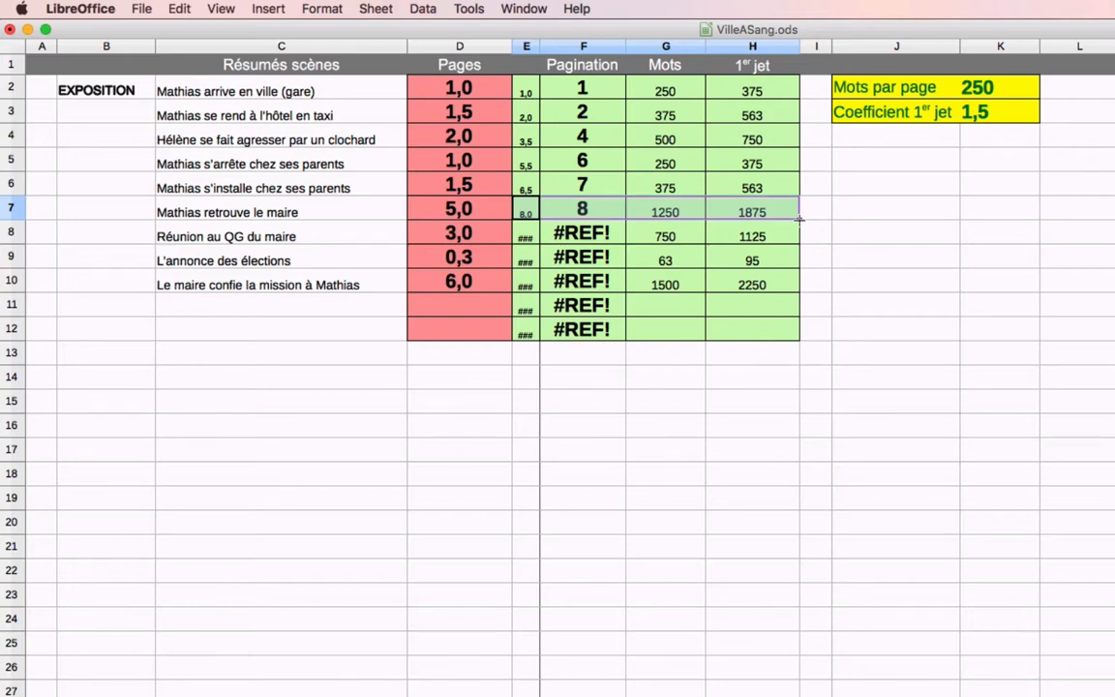
left_click_drag(799, 220, 800, 248)
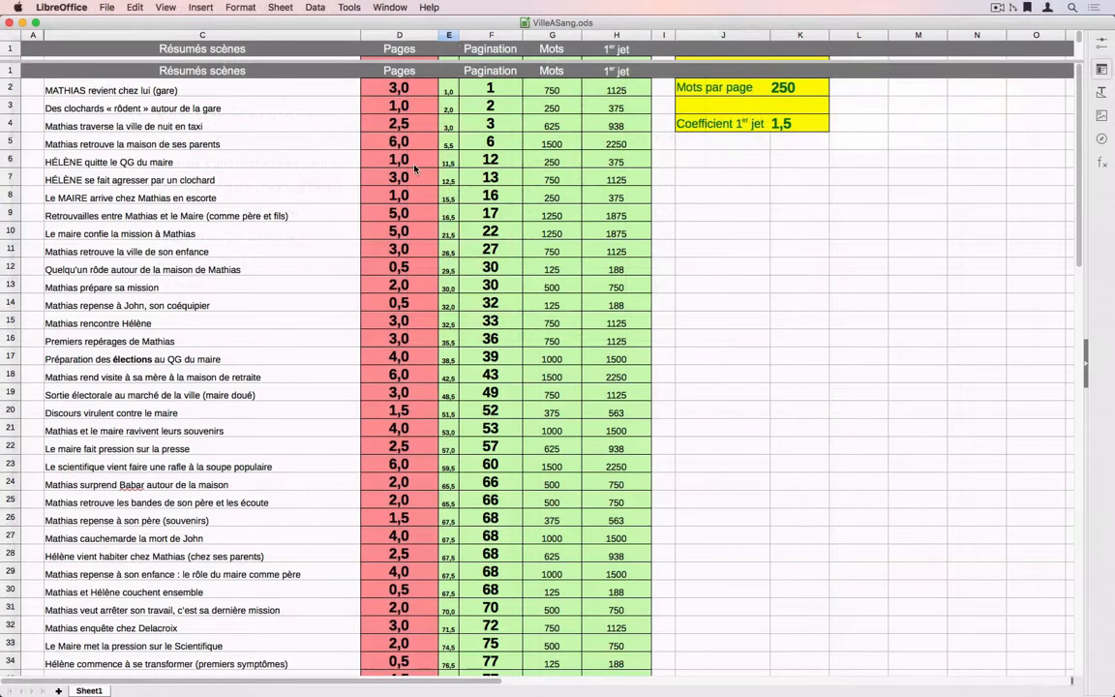
Step: Set the scene lengths in D6, D7 and D8 to 1,5, 2,5 and 3 pages
left_click(401, 163)
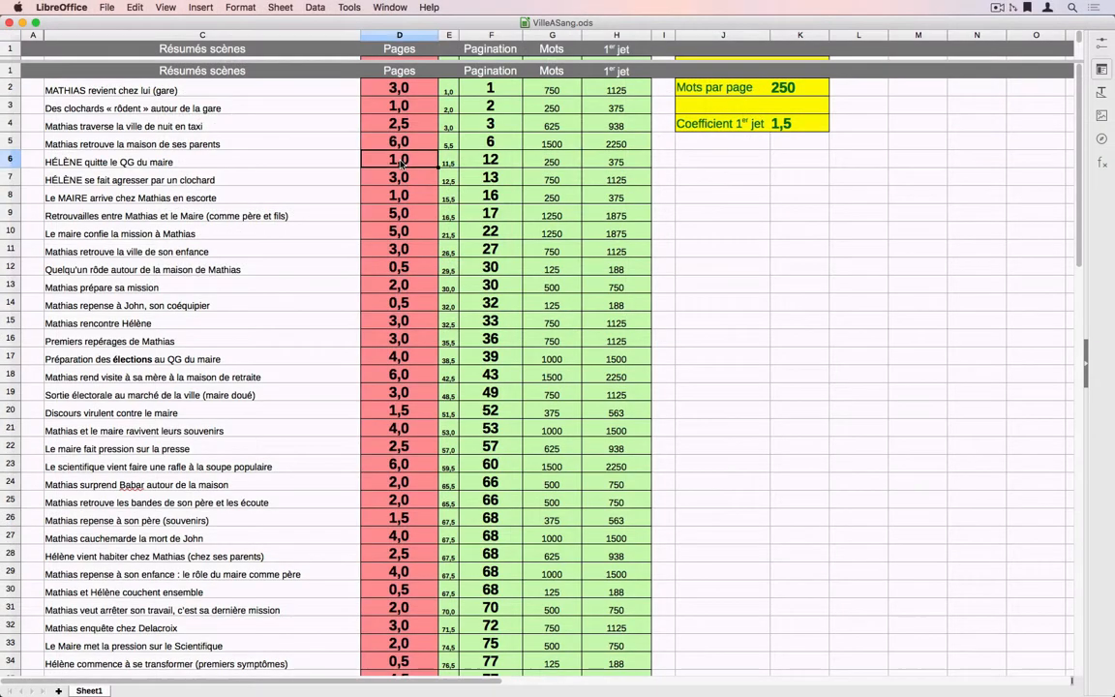
type("1,5")
key("Return")
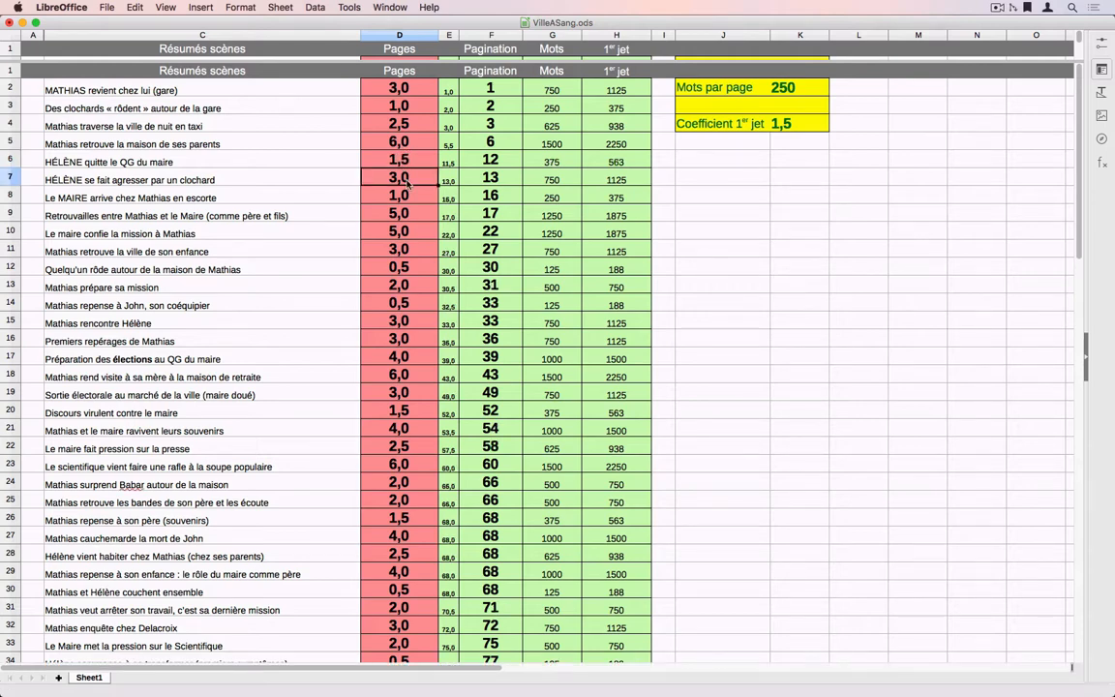
type("2,5")
key("Return")
type("3")
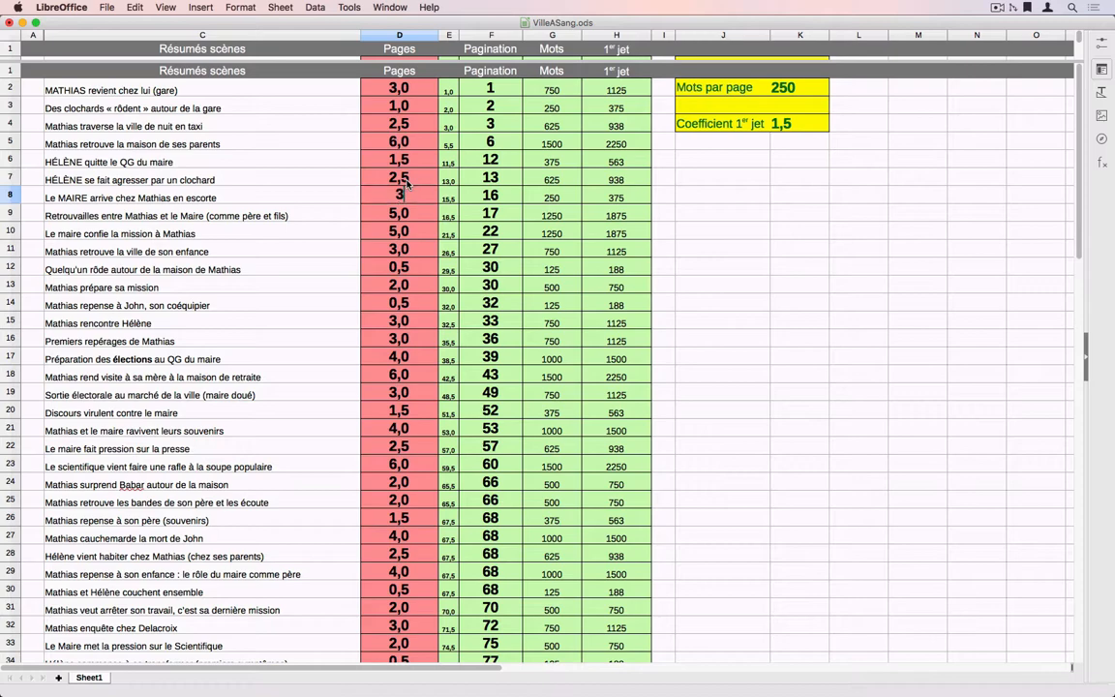
key("Return")
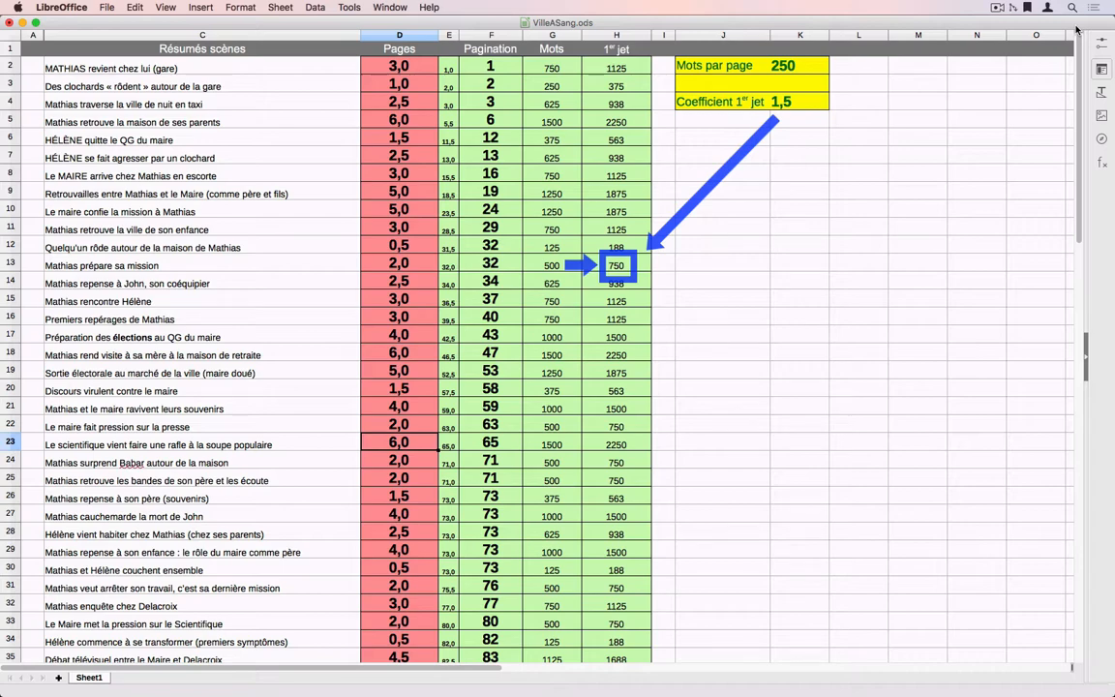
left_click_drag(1078, 66, 1079, 274)
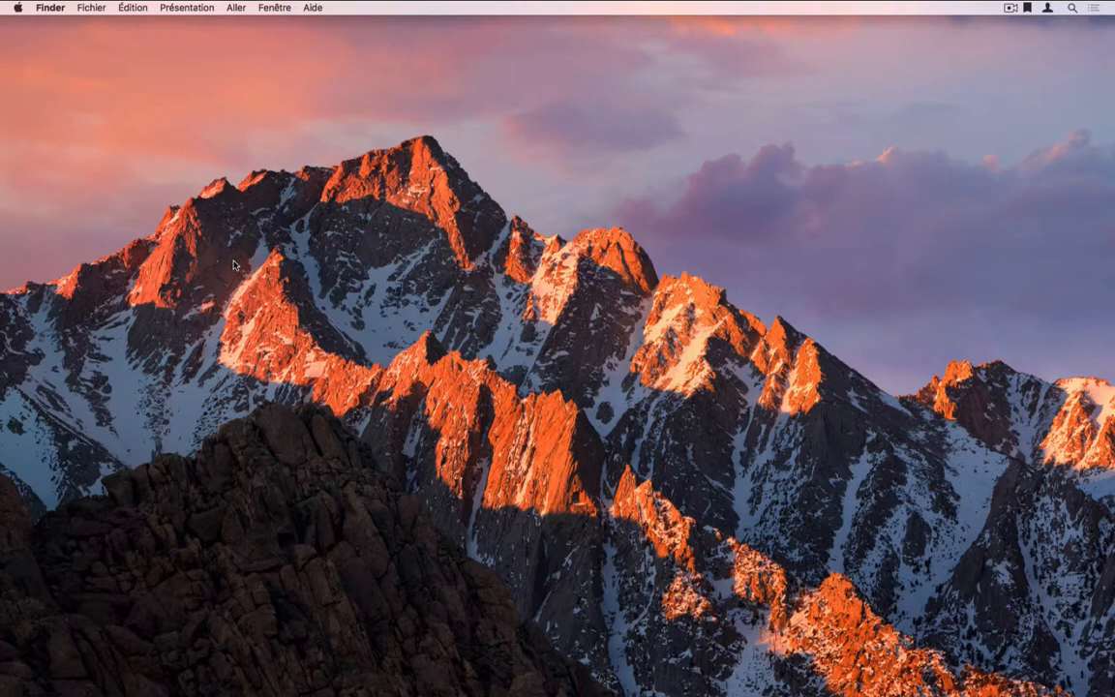
Step: Switch to Scrivener, import VilleASang.numbers into the Recherche folder of the longueurs-scenes project and enlarge the project window
left_click(20, 92)
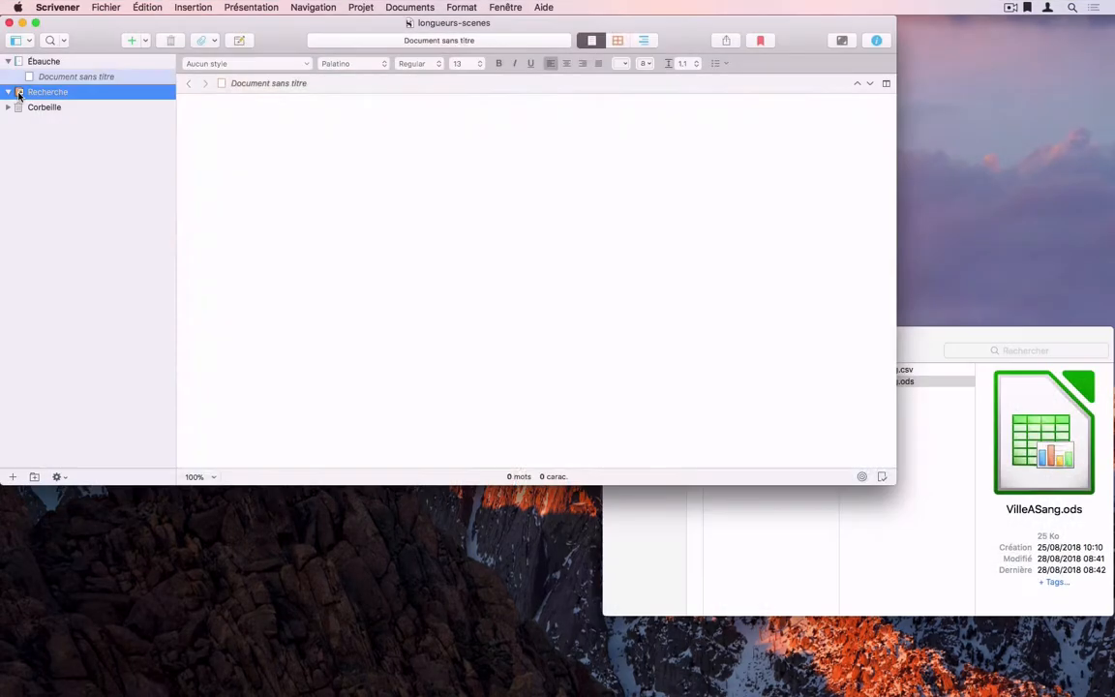
key("super+shift+i")
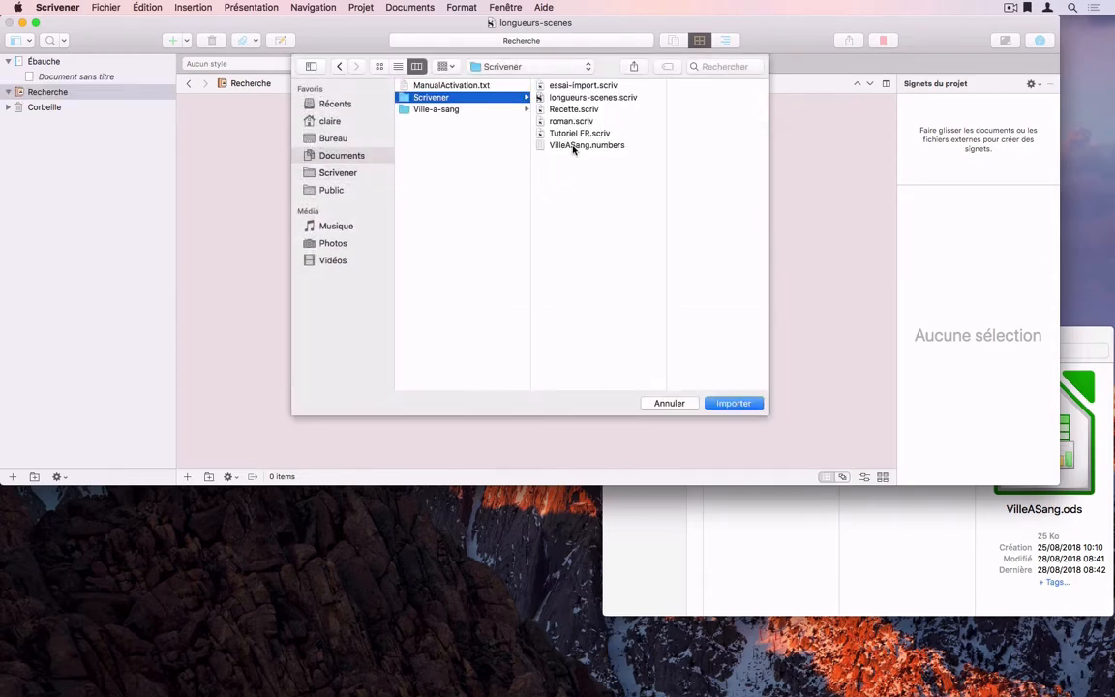
left_click(574, 146)
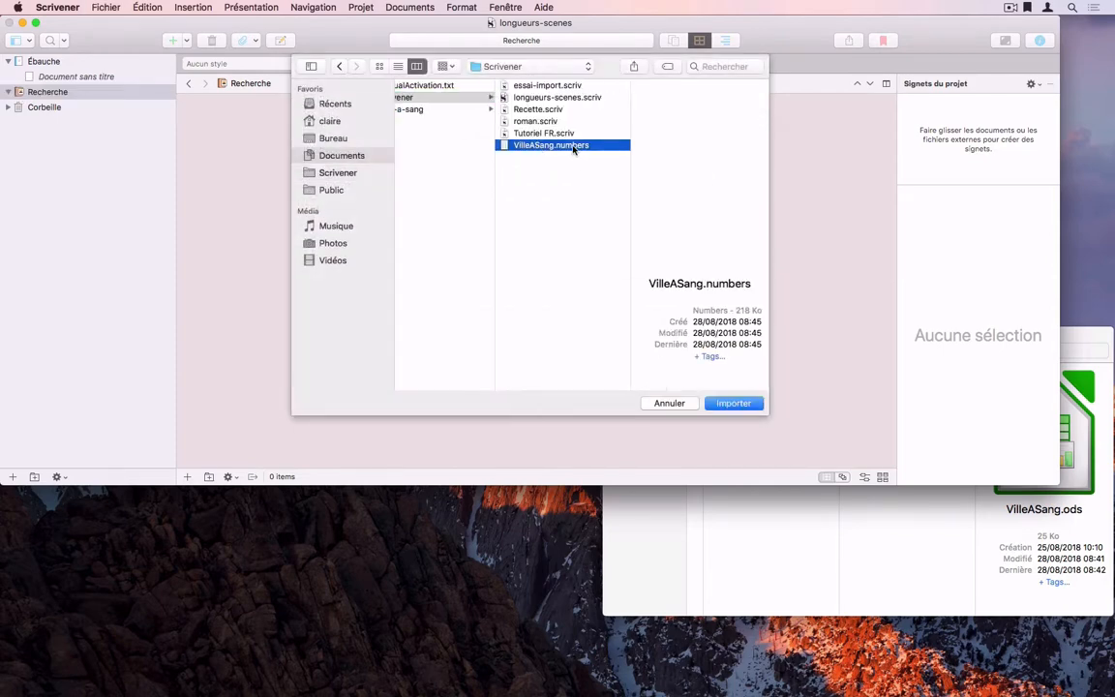
left_click(732, 402)
left_click(36, 21)
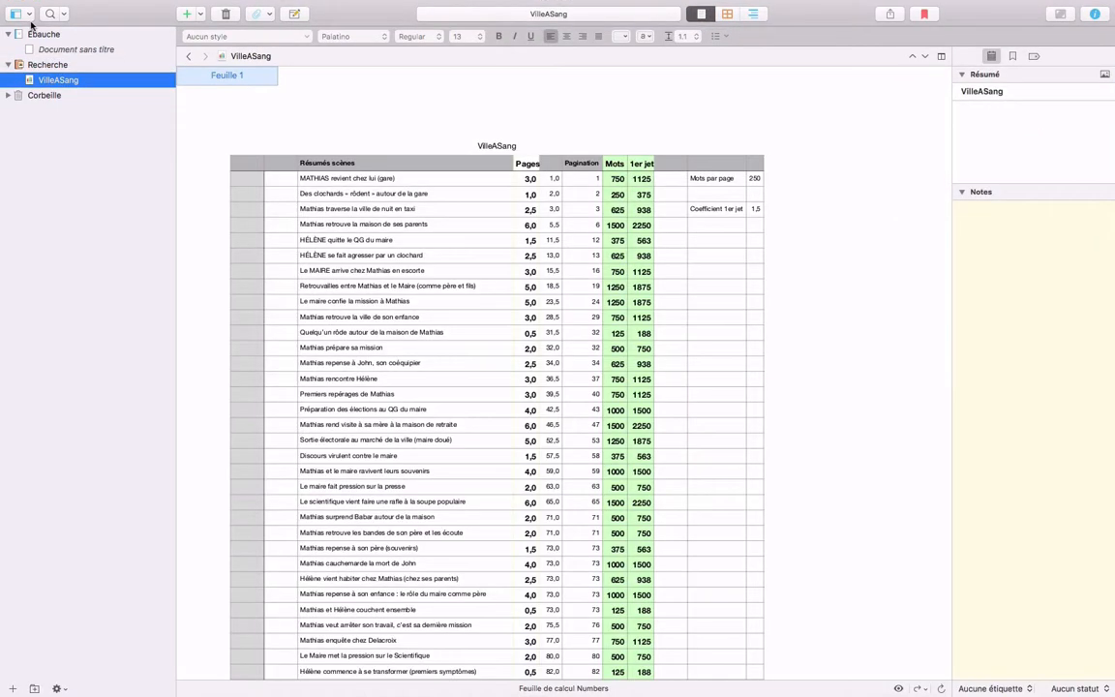
Step: Split the editor into two stacked panes, with the Ébauche folder as an outline above the VilleASang spreadsheet
key("super+equal")
left_click(484, 97)
left_click(754, 15)
left_click(44, 35)
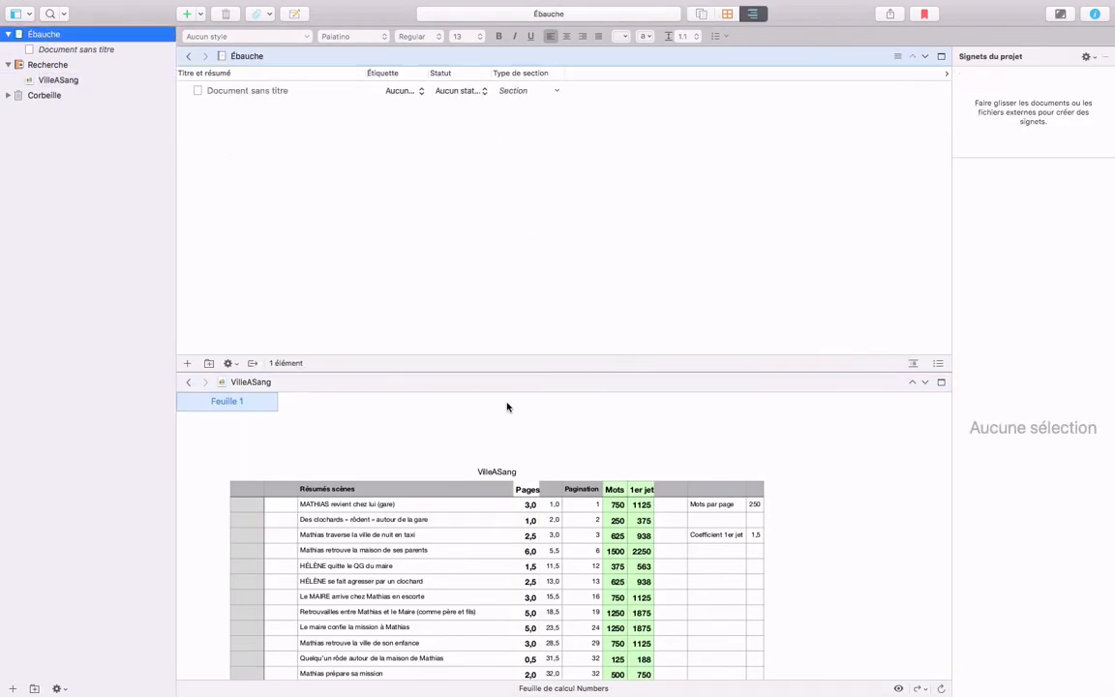
Step: Rename the untitled document in the Ébauche outline as "Mathias revient chez lui"
scroll(536, 489, "down", 3)
left_click(792, 504)
left_click(244, 92)
type("Mahi")
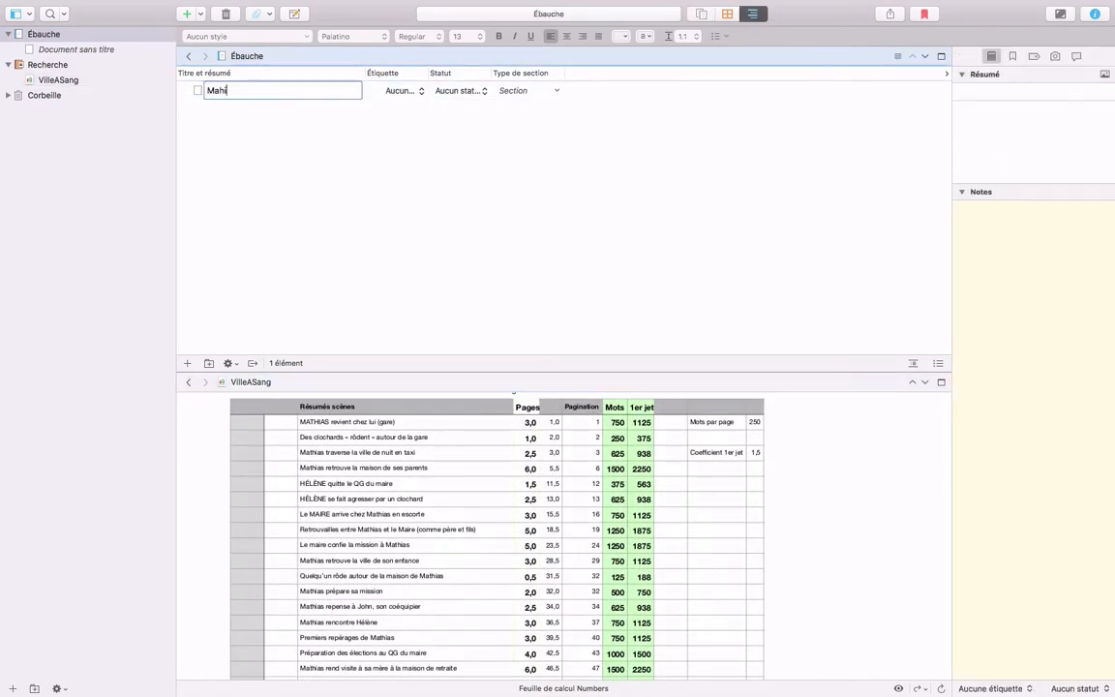
key("BackSpace")
key("BackSpace")
type("thias revient chez lui")
key("Return")
Step: Remove the summary, icons, Étiquette, Statut and Type de section from the outline, leaving only the title
left_click(947, 73)
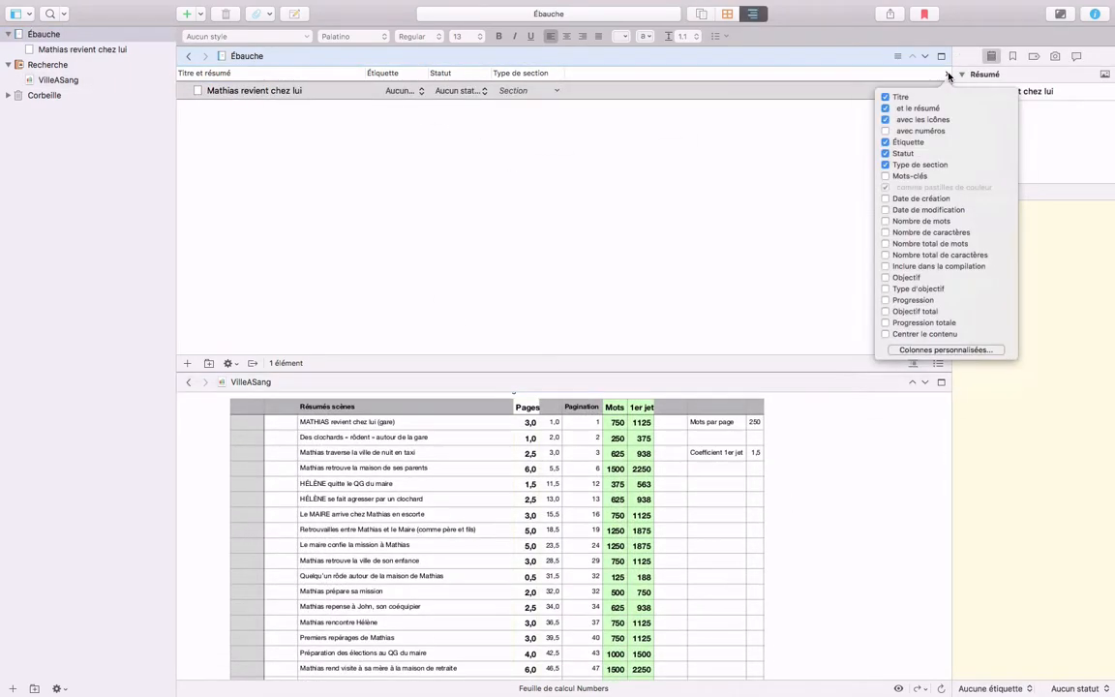
left_click(910, 109)
left_click(915, 120)
left_click(910, 143)
left_click(903, 153)
left_click(893, 165)
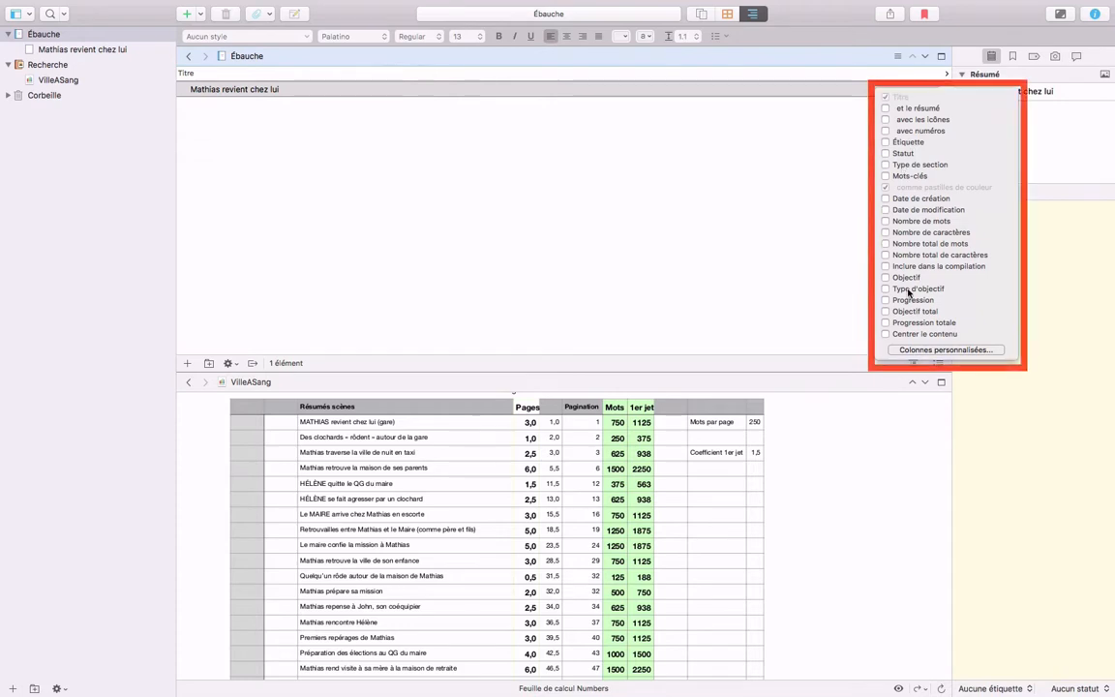
Step: Add the Type d'objectif and Objectif columns to the outline and place Objectif directly after Titre
left_click(909, 288)
left_click(891, 278)
left_click(821, 94)
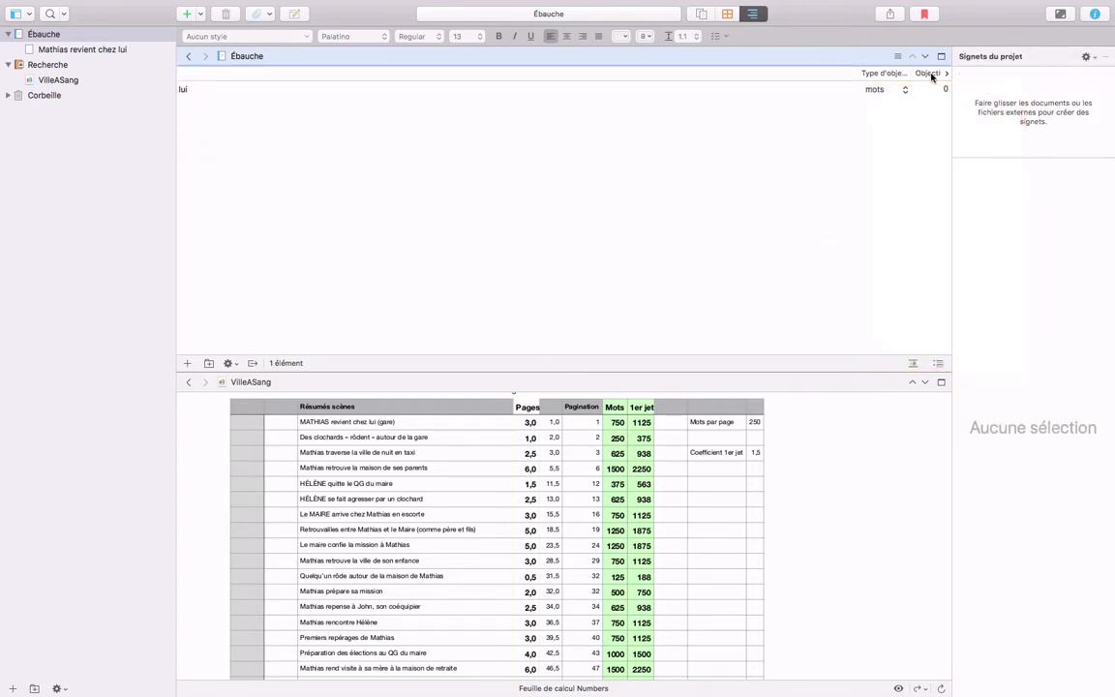
left_click_drag(932, 76, 501, 78)
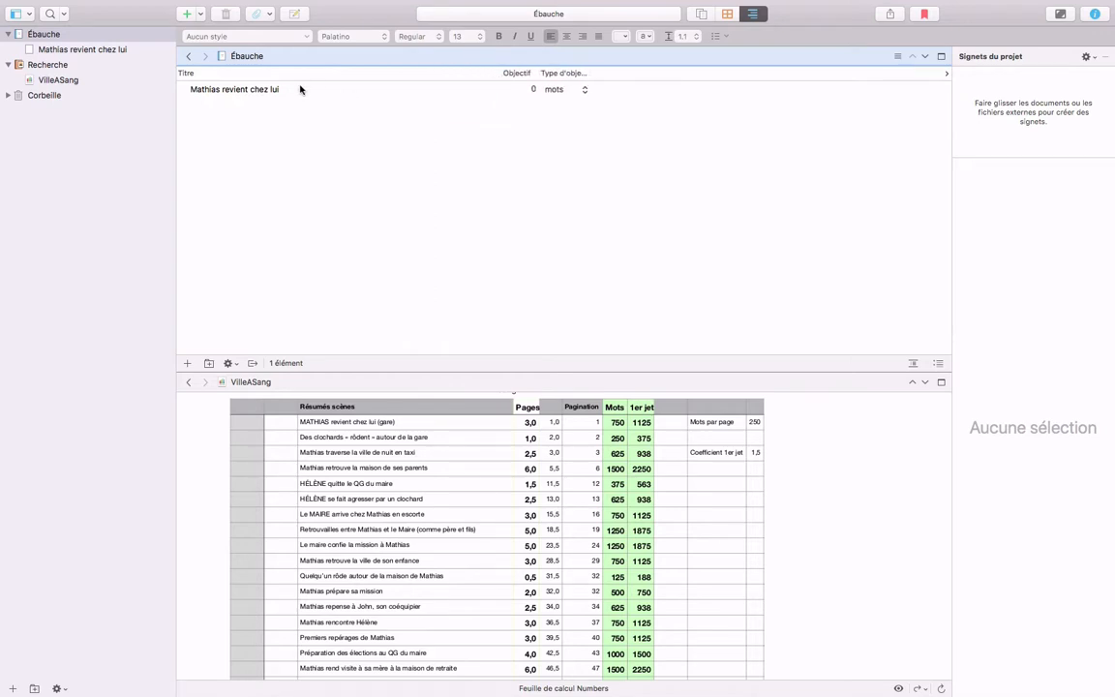
Step: Add the scene "Des clochards rôdent autour de la gare" to the outline with a target of 375 words
key("super+n")
type("Des clochards rôdent autour de la ")
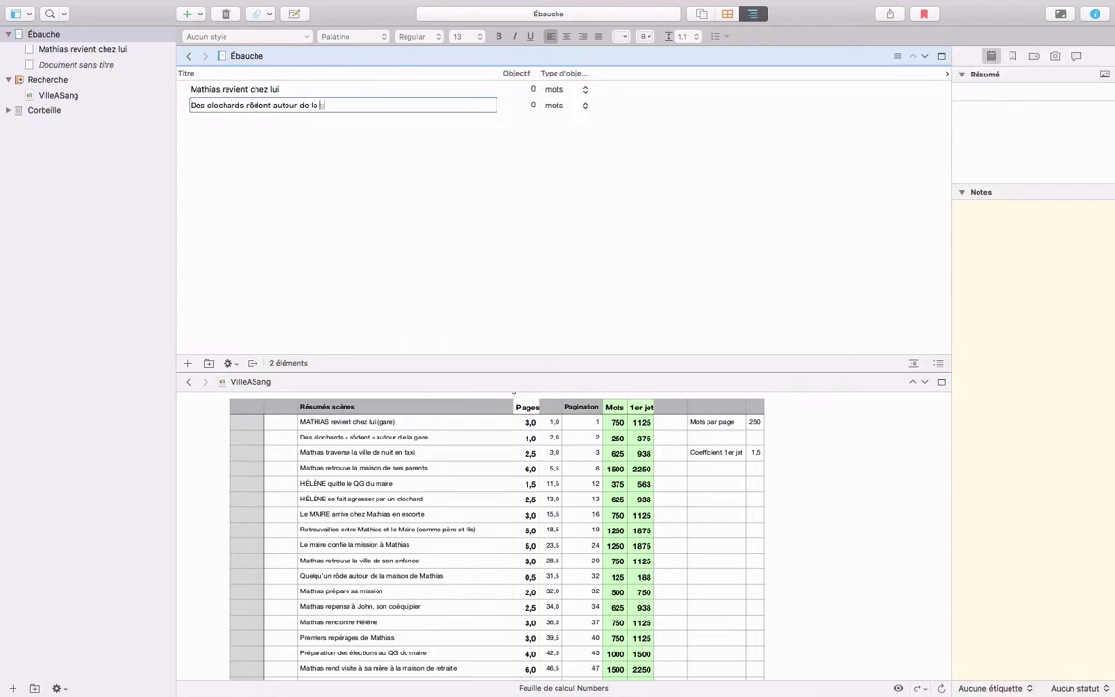
type("gare")
key("Tab")
type("375")
key("Return")
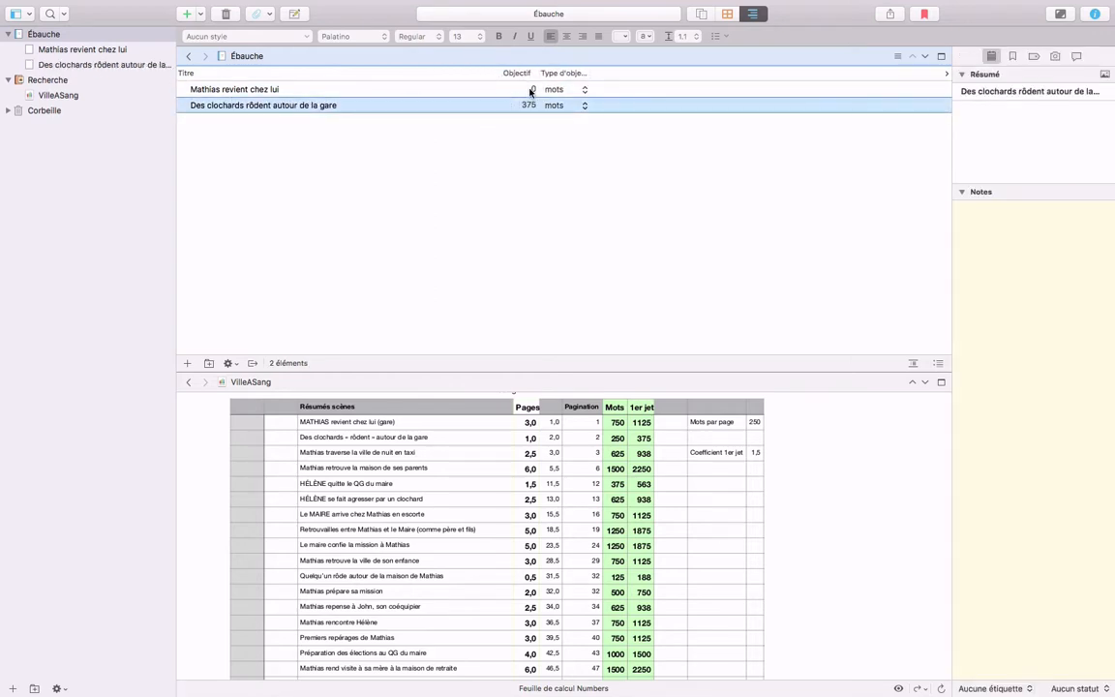
Step: Set the target of the scene "Mathias revient chez lui" to 1,125 words
double_click(533, 92)
type("1,125")
key("Return")
Step: Add the remaining scenes with their first-draft word targets, from "Mathias traverse la ville de nuit en taxi" to "Mathias quitte la ville avec Babar" (1,125 words)
left_click(236, 107)
key("super+n")
type("Mathias traverse la ville de nuit en taxi")
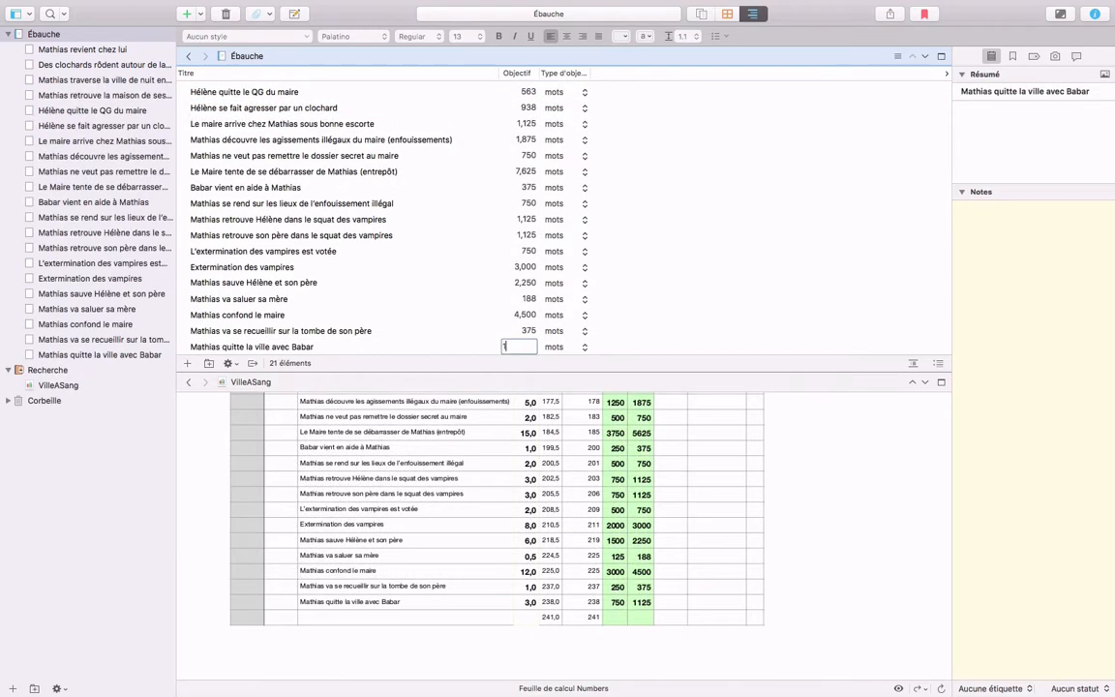
key("Return")
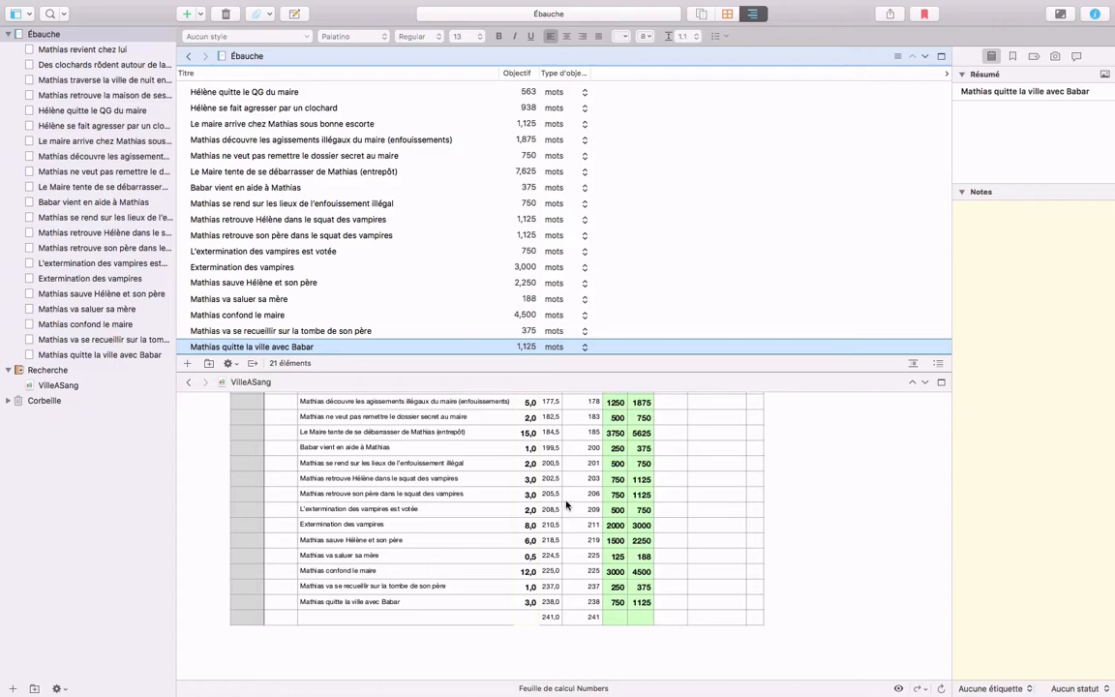